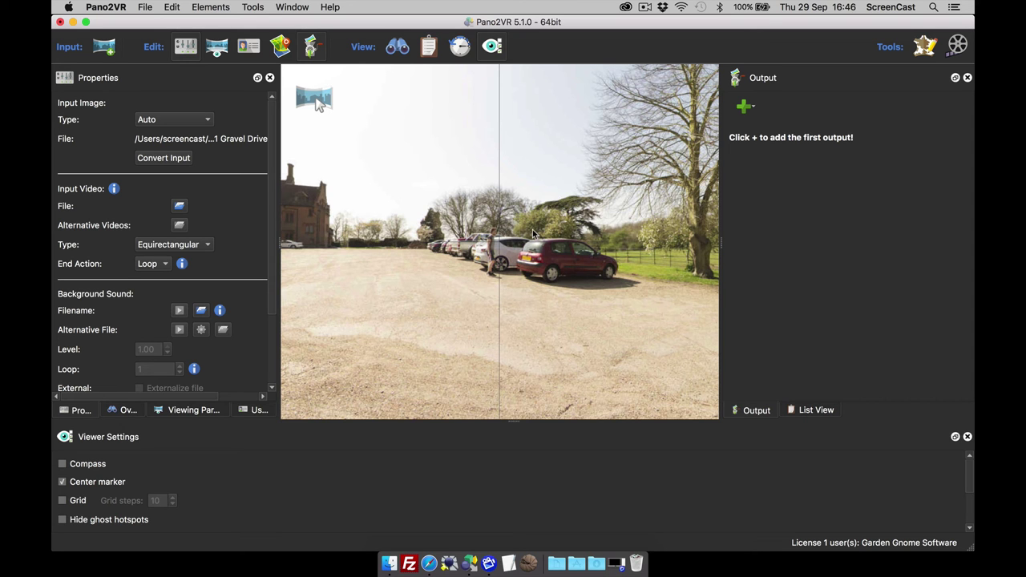
- Pan the Gravel Drive preview round until the brick building faces the viewer
drag(402, 252, 542, 267)
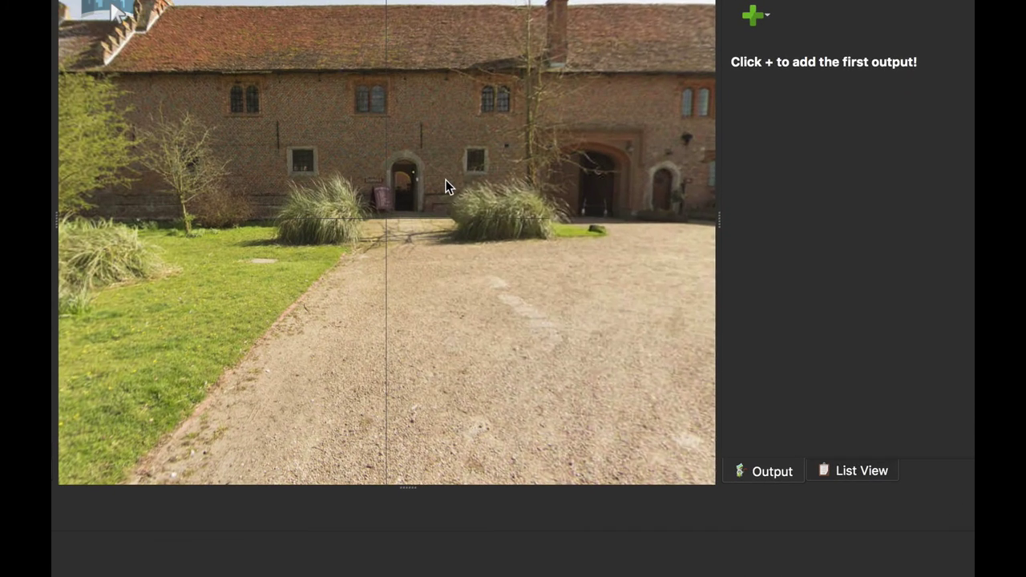
- Switch the preview to Stereographic projection and tilt down into a little-planet view
right_click(537, 217)
mouse_move(550, 343)
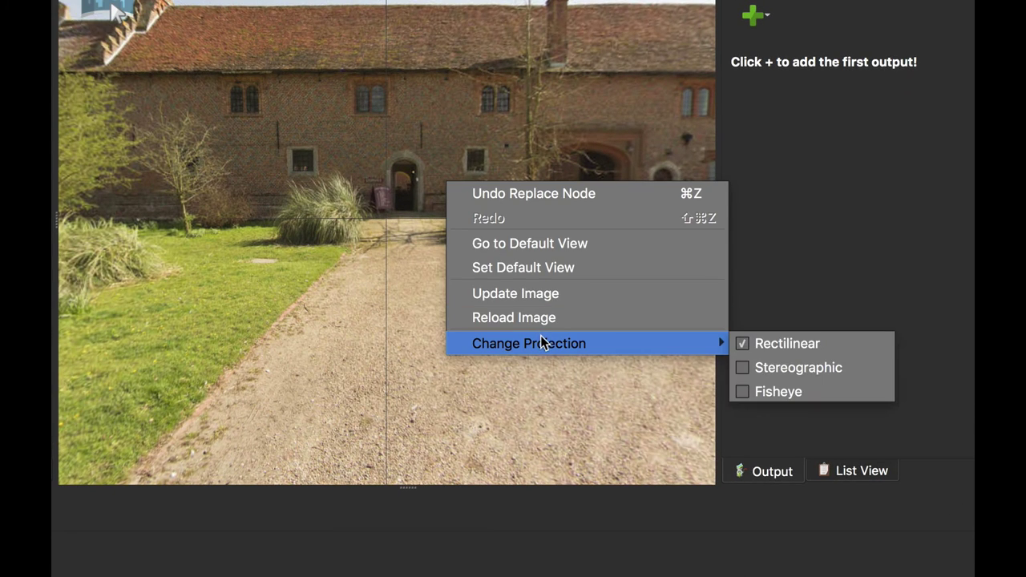
click(778, 366)
drag(604, 296, 513, 254)
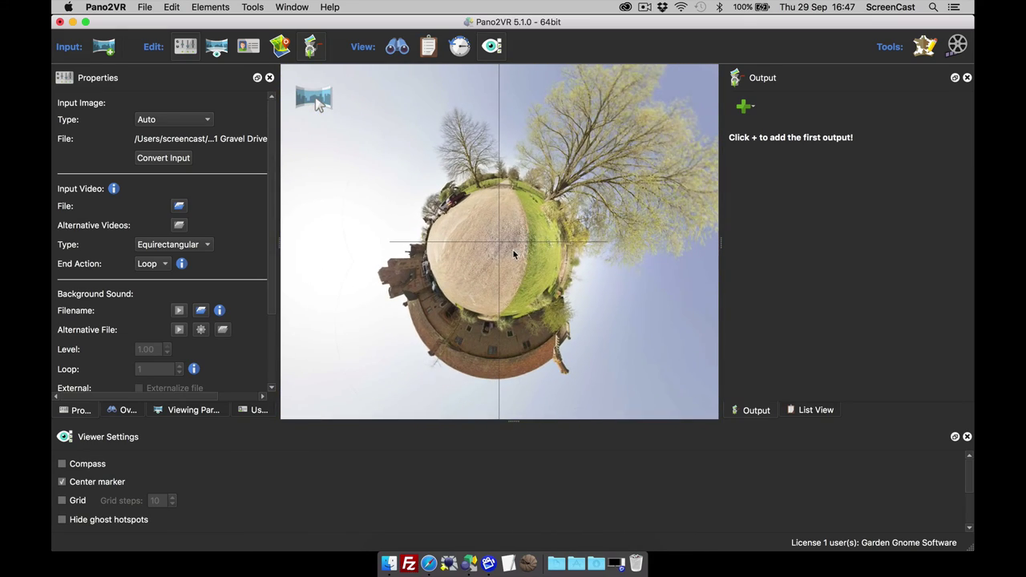
- Try Fisheye projection, rotating around the scene, then return to Stereographic
right_click(506, 185)
mouse_move(604, 295)
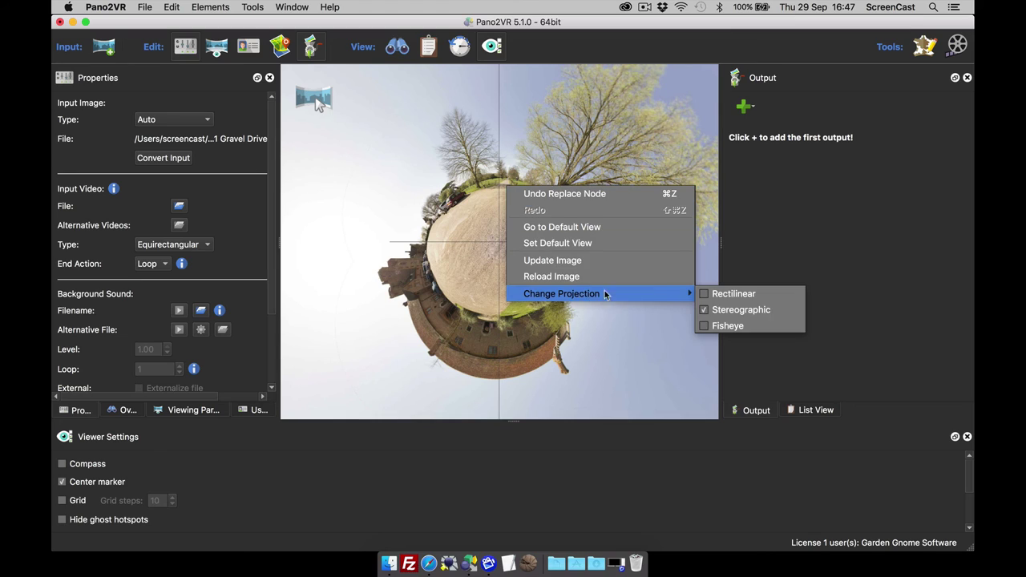
click(727, 325)
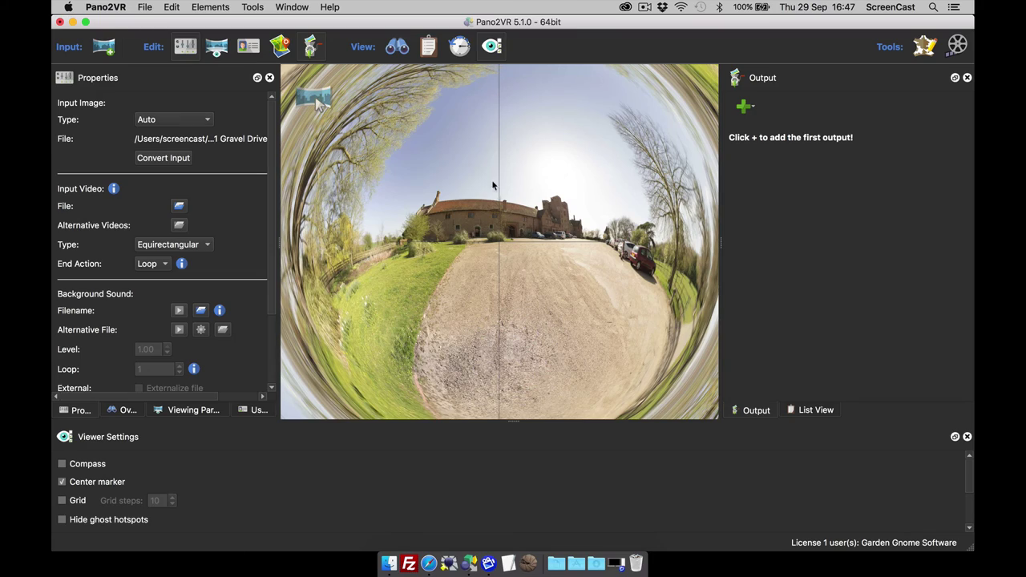
mouse_move(423, 213)
mouse_down()
mouse_move(483, 213)
mouse_move(441, 211)
mouse_up()
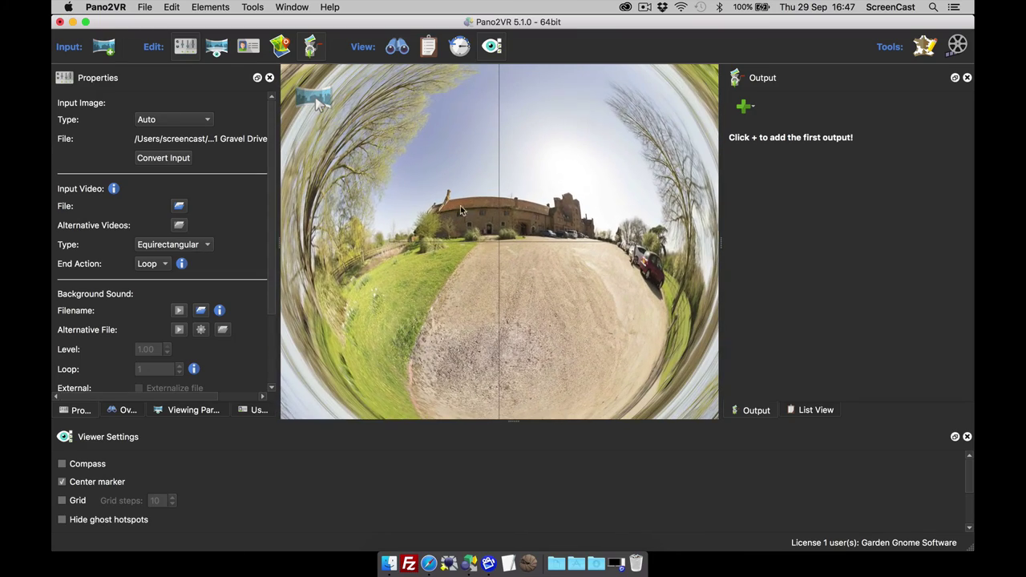
drag(509, 253, 525, 215)
right_click(525, 214)
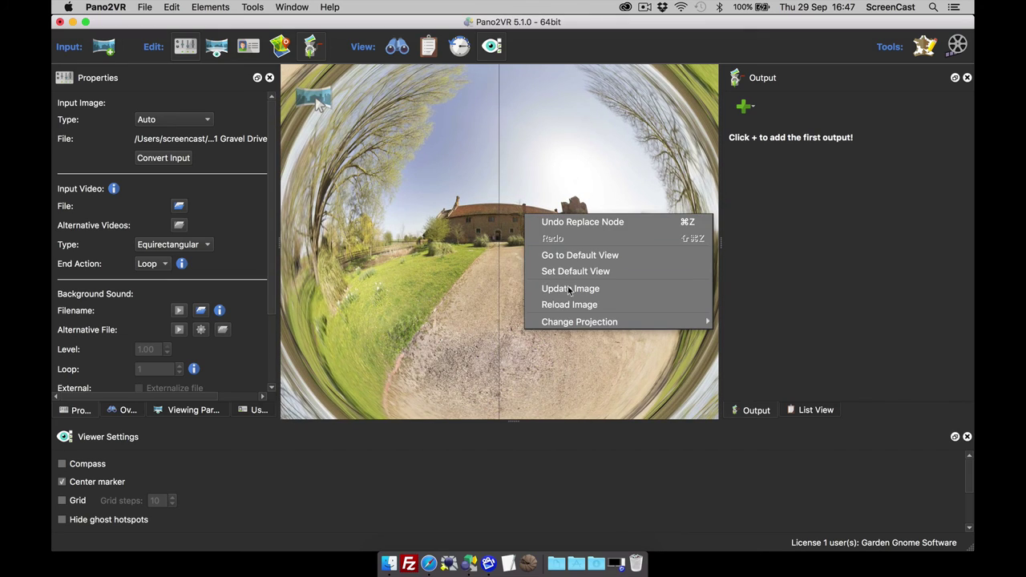
mouse_move(617, 321)
click(723, 337)
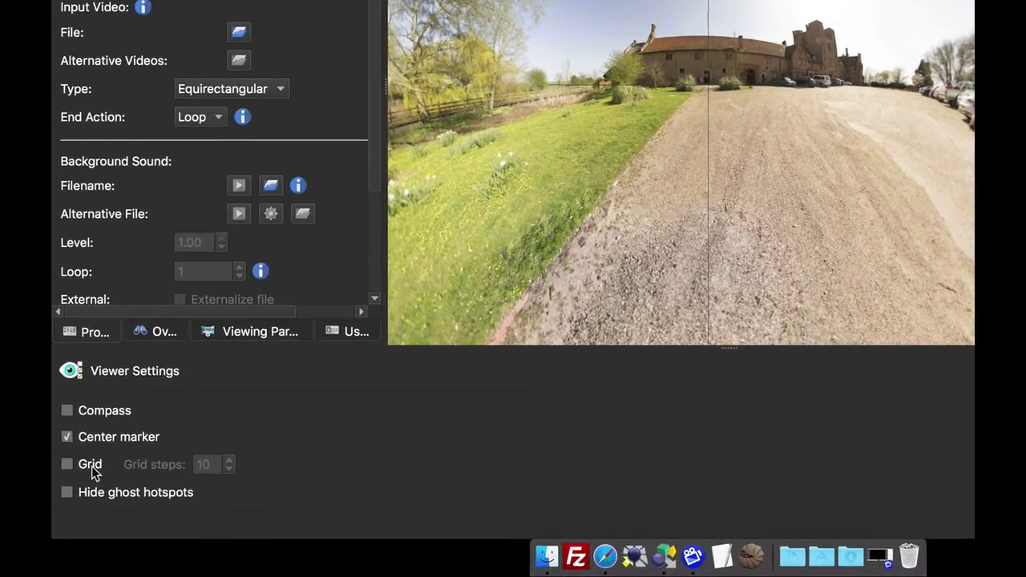
- Set the Viewer Settings projection back to Rectilinear
scroll(84, 493, down, 3)
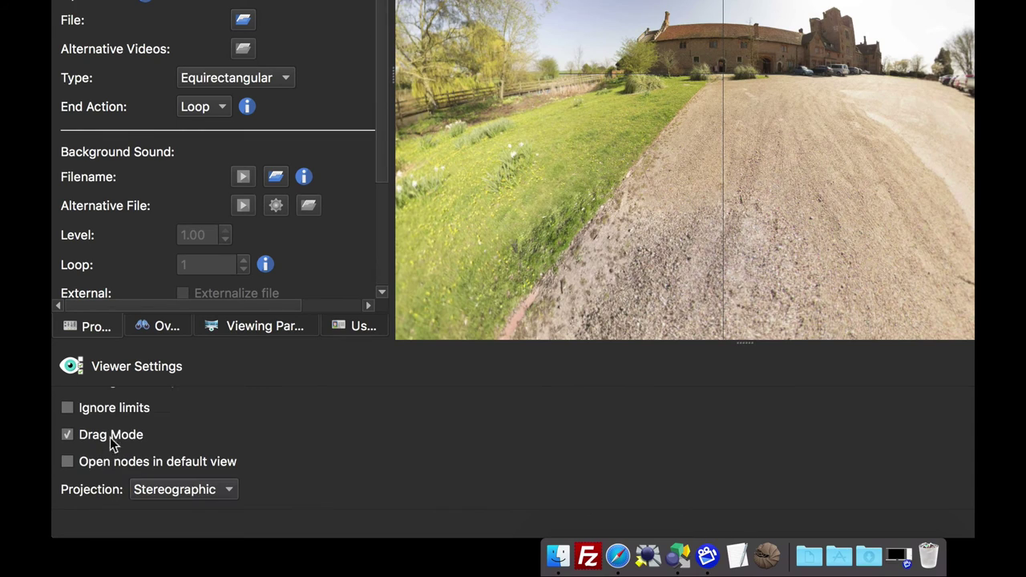
click(178, 497)
click(180, 467)
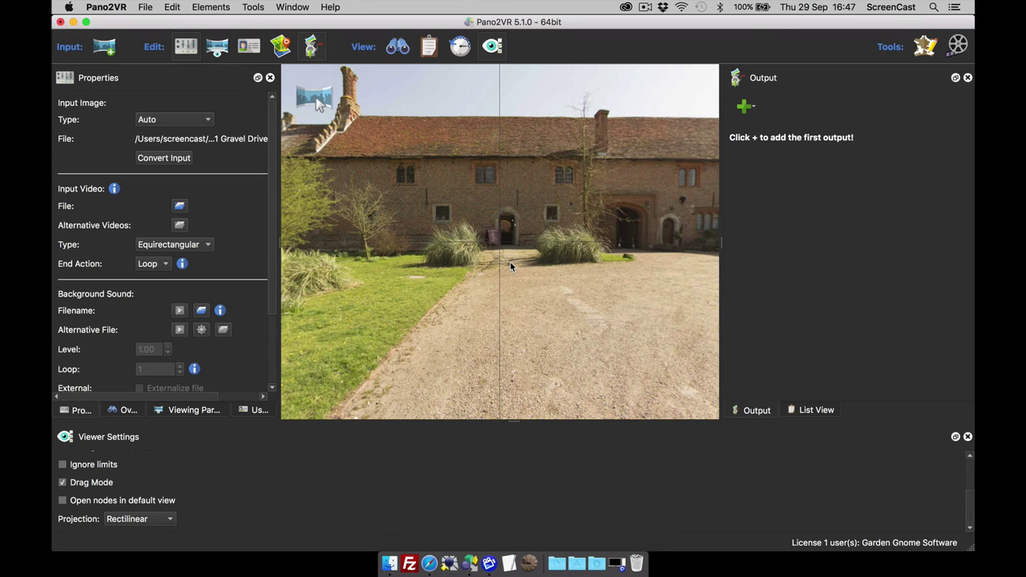
- Add an HTML5 output, generate it, and save the project as Node01 Gravel Drive.p2vr
click(743, 105)
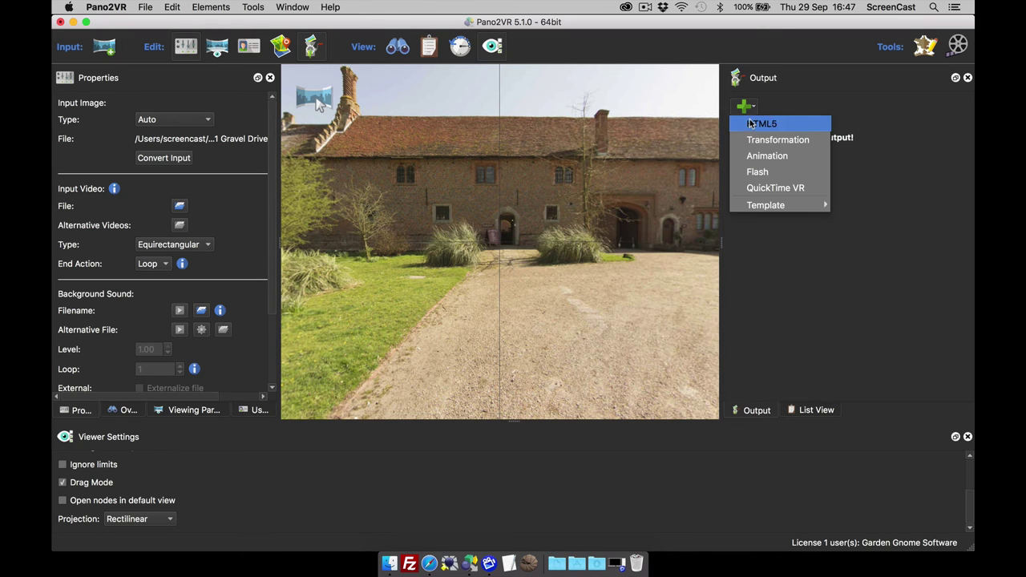
click(751, 123)
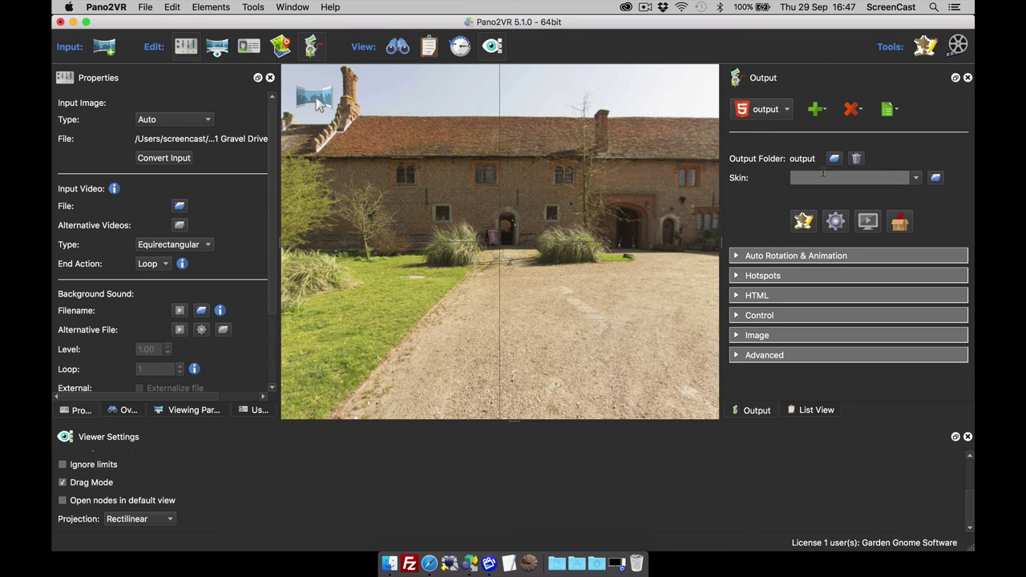
click(835, 222)
key(Return)
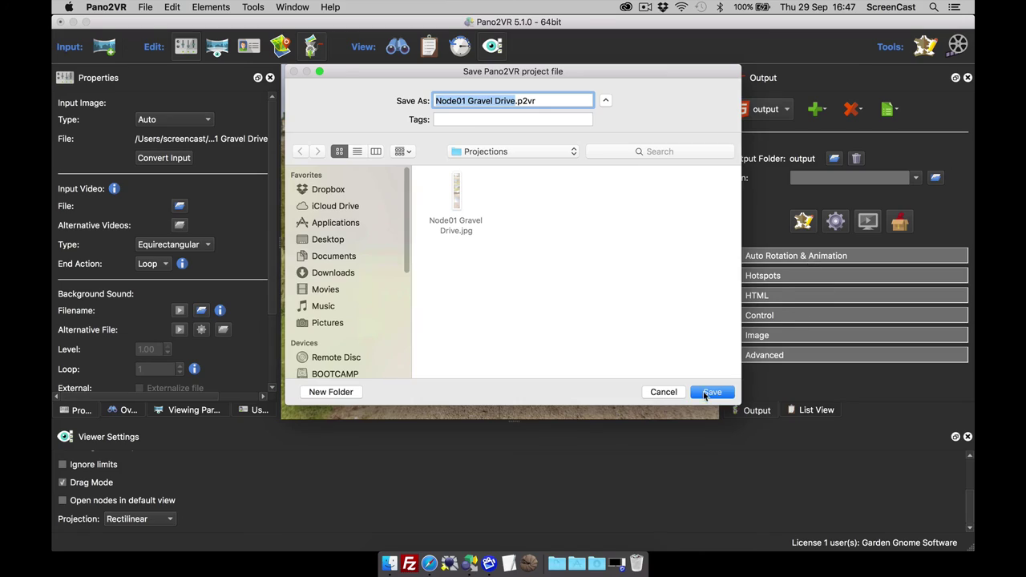
click(704, 395)
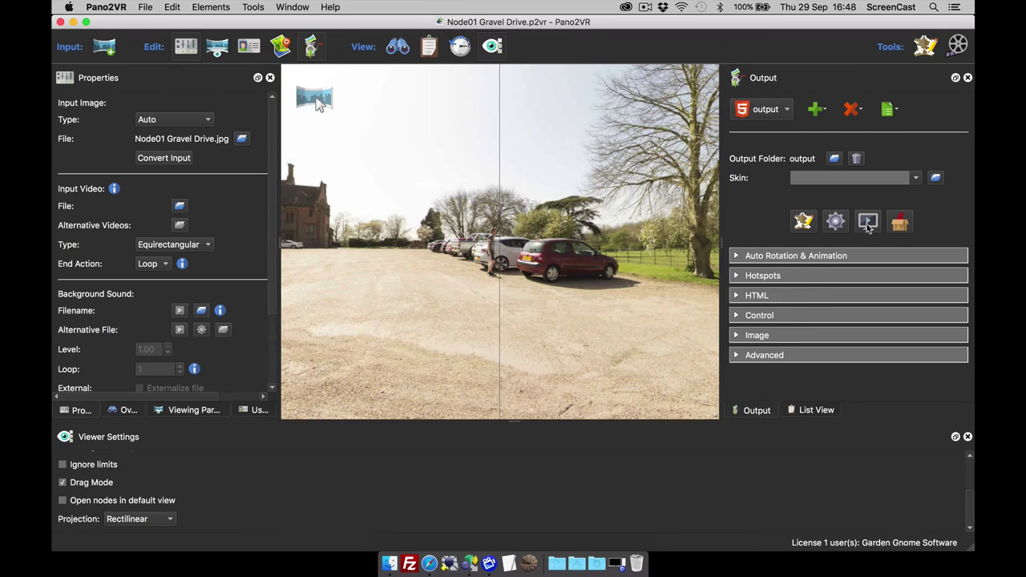
- Check the export in Safari, then regenerate the HTML5 output with Add Projection items enabled
click(868, 223)
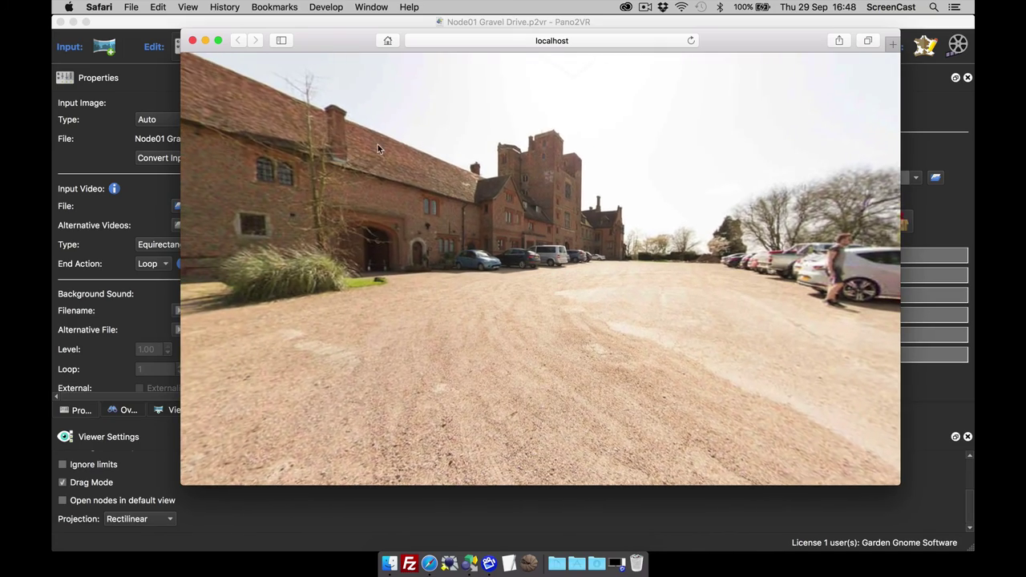
click(194, 40)
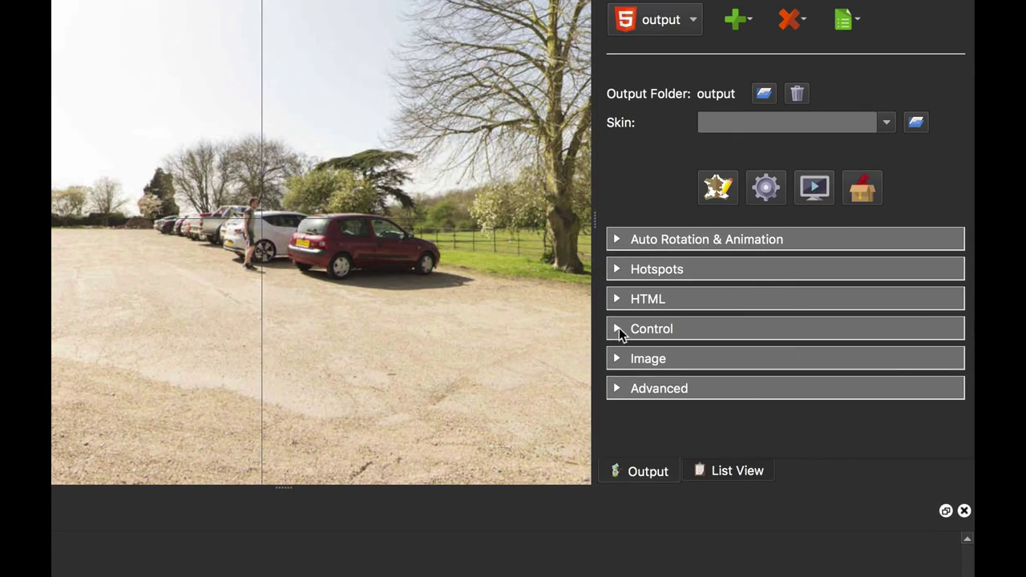
click(617, 334)
scroll(705, 304, down, 5)
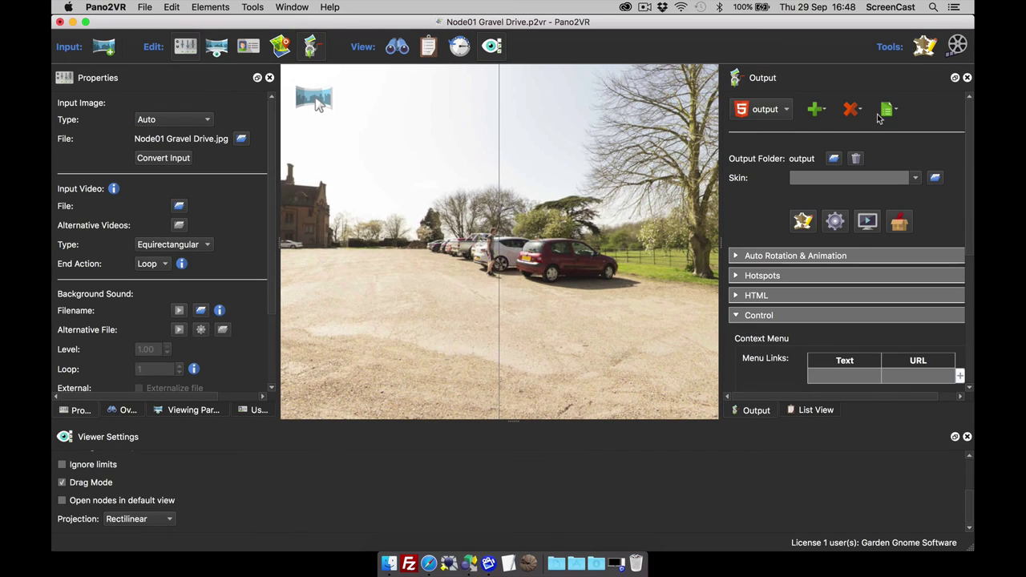
click(880, 115)
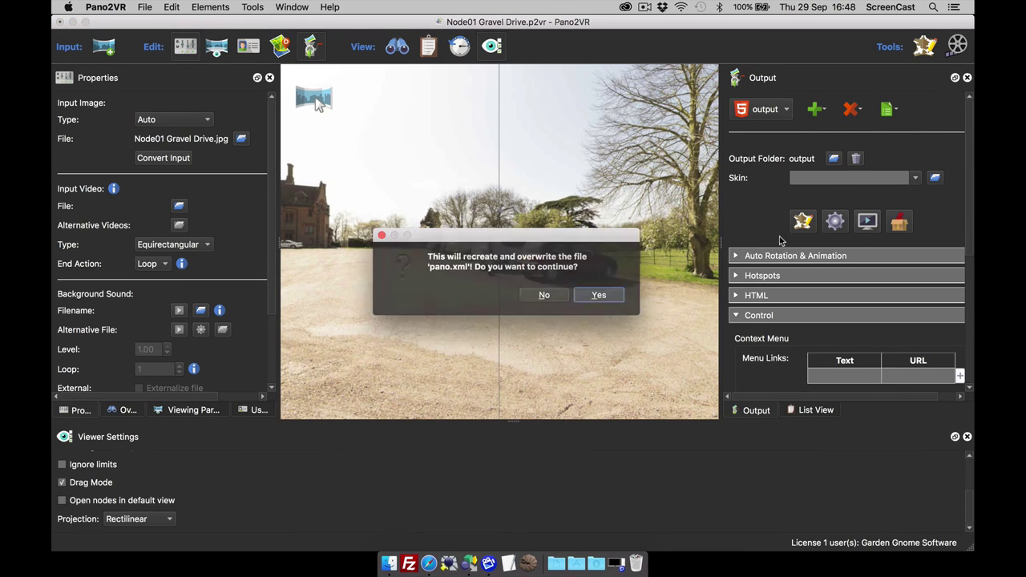
- Overwrite pano.xml, then in Safari switch the full-screen panorama to Stereographic projection
key(Return)
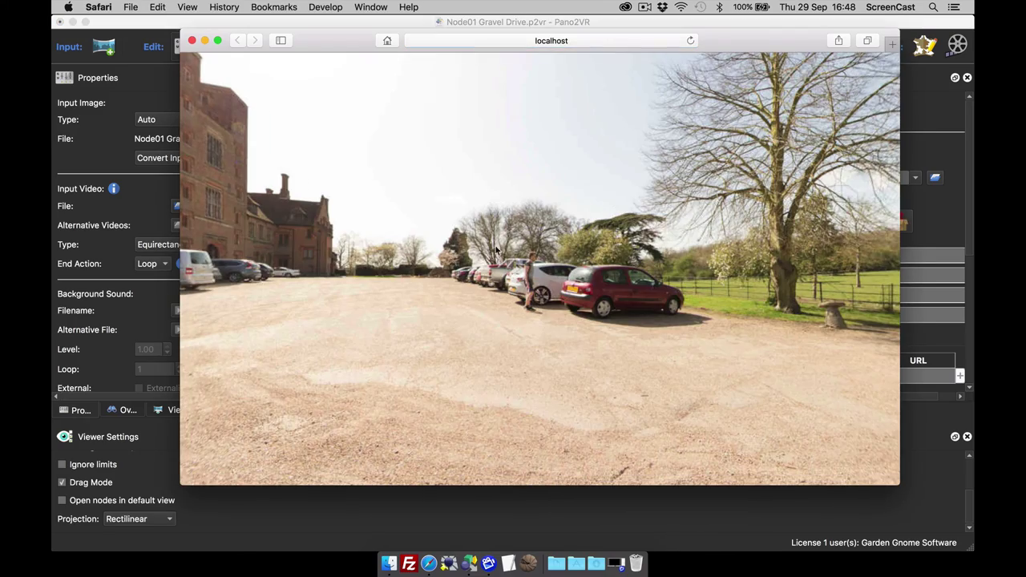
drag(495, 251, 633, 243)
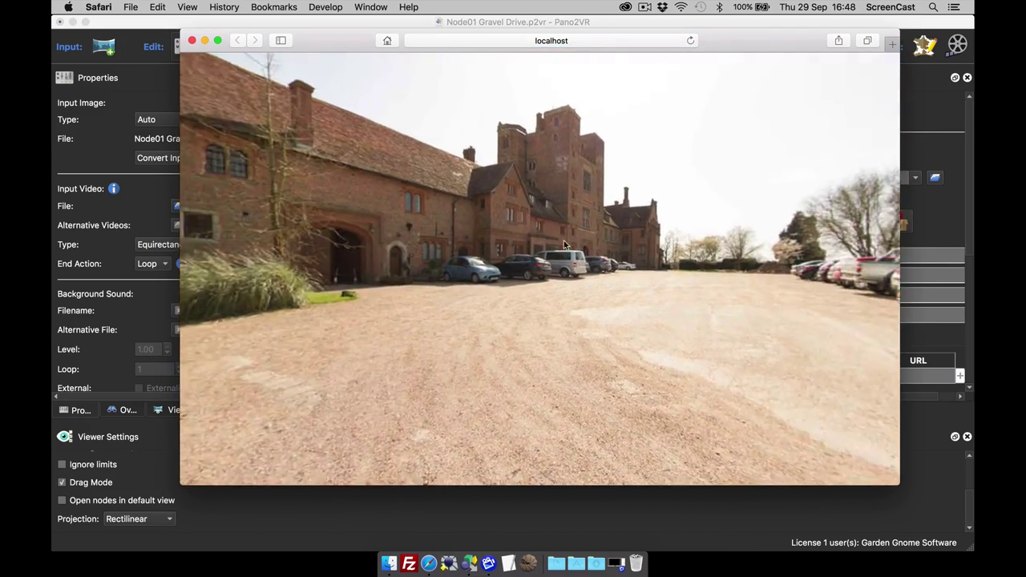
double_click(557, 241)
right_click(649, 148)
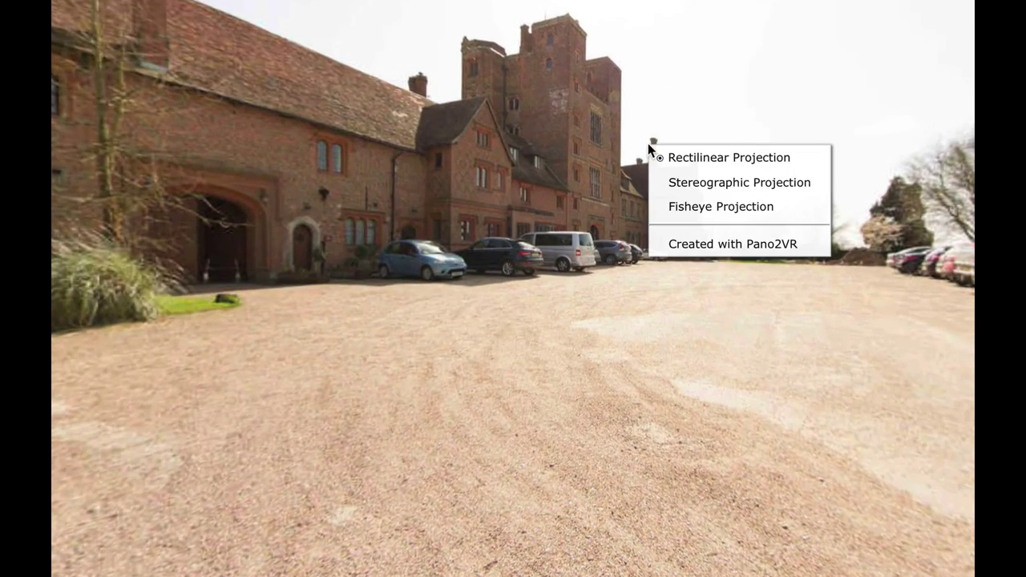
click(686, 183)
double_click(664, 222)
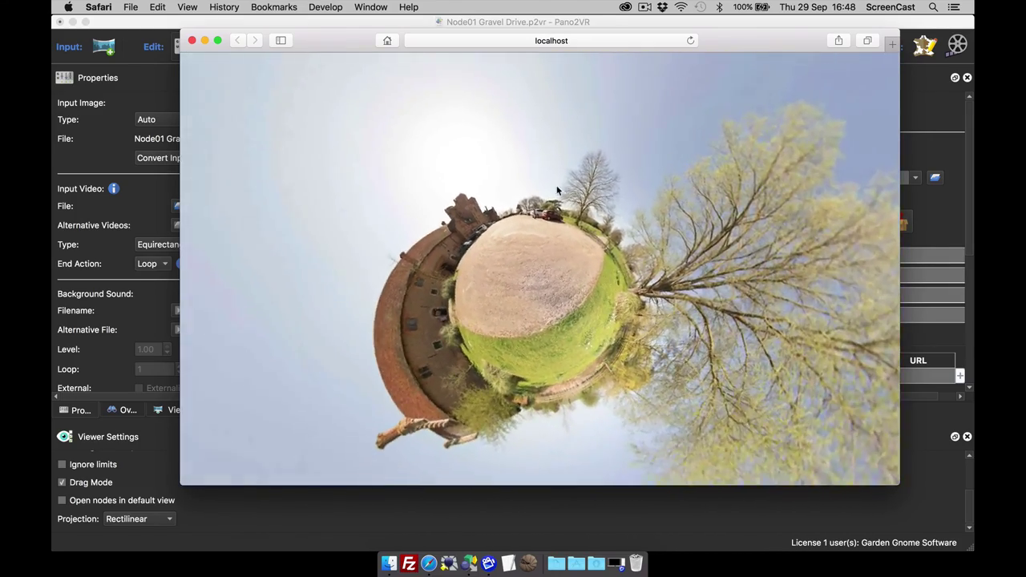
- Switch the panorama to Fisheye, then back to Rectilinear, and close Safari
right_click(558, 193)
click(593, 228)
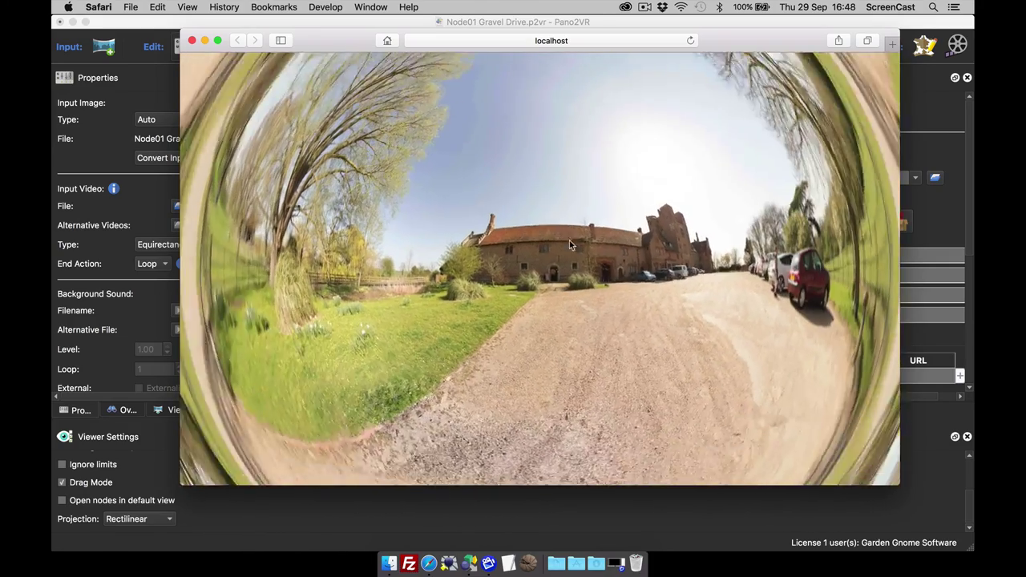
right_click(578, 239)
click(595, 247)
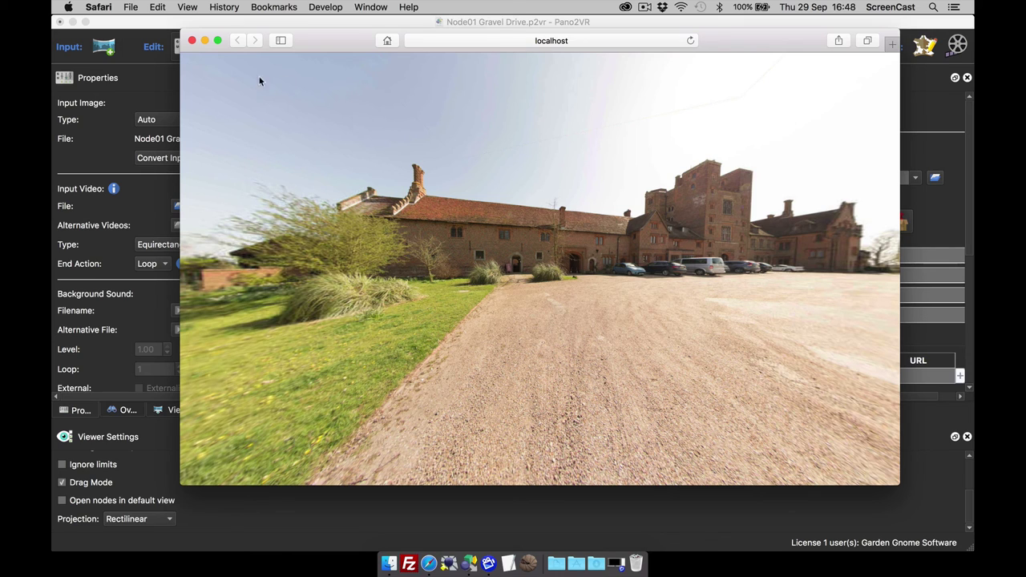
click(192, 41)
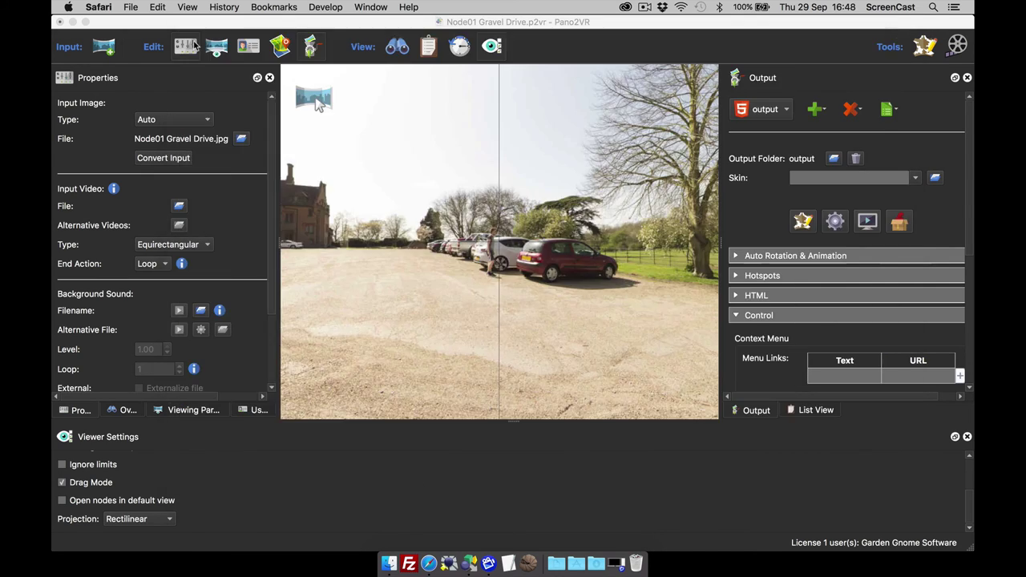
- In the Skin Editor, draw two small rectangles at the canvas top-left
click(802, 221)
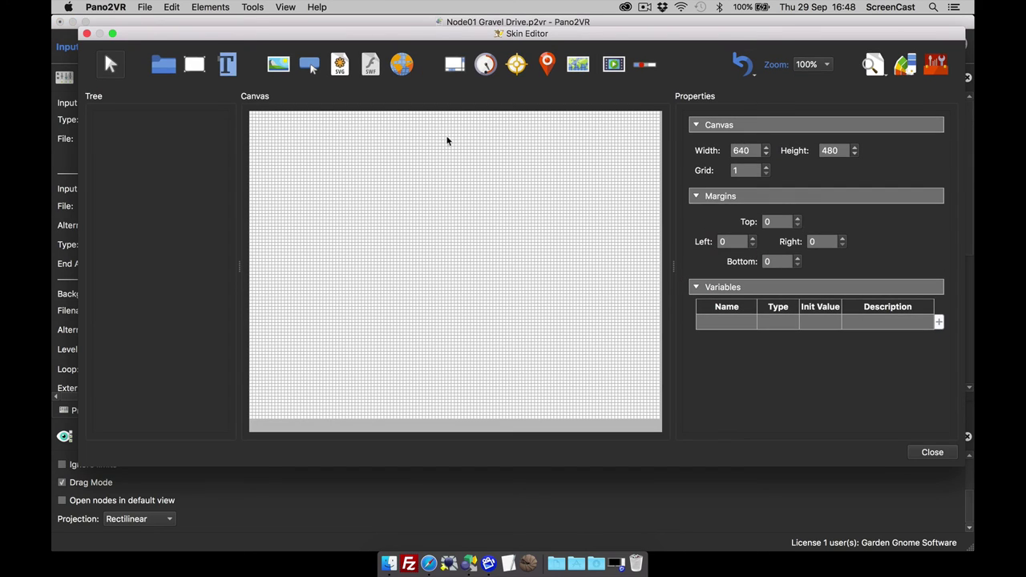
click(195, 66)
mouse_move(259, 115)
mouse_down()
mouse_move(277, 135)
mouse_move(302, 133)
mouse_up()
click(194, 65)
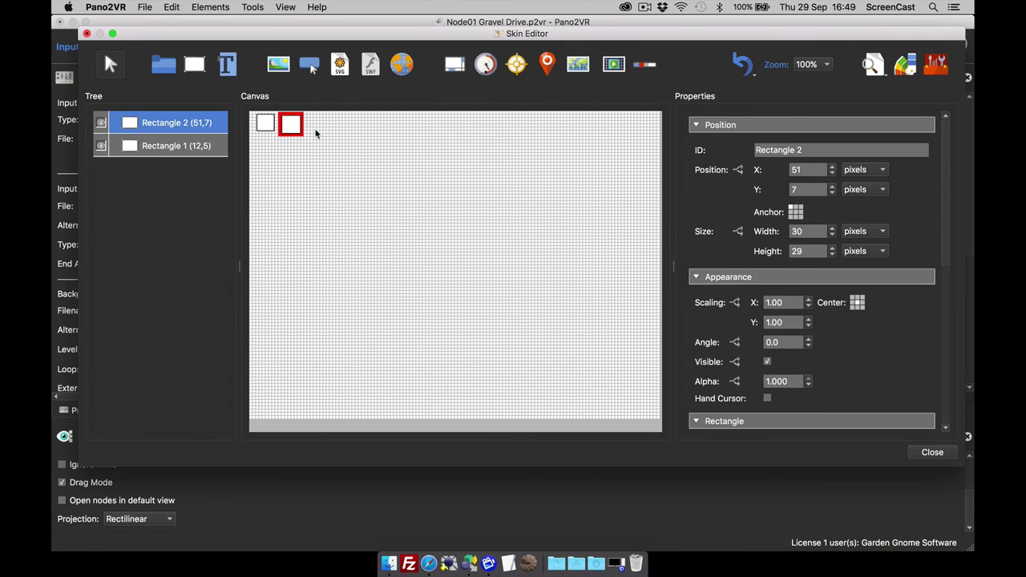
- Add a Mouse Click View action to Rectangle 1
click(267, 126)
scroll(926, 327, down, 10)
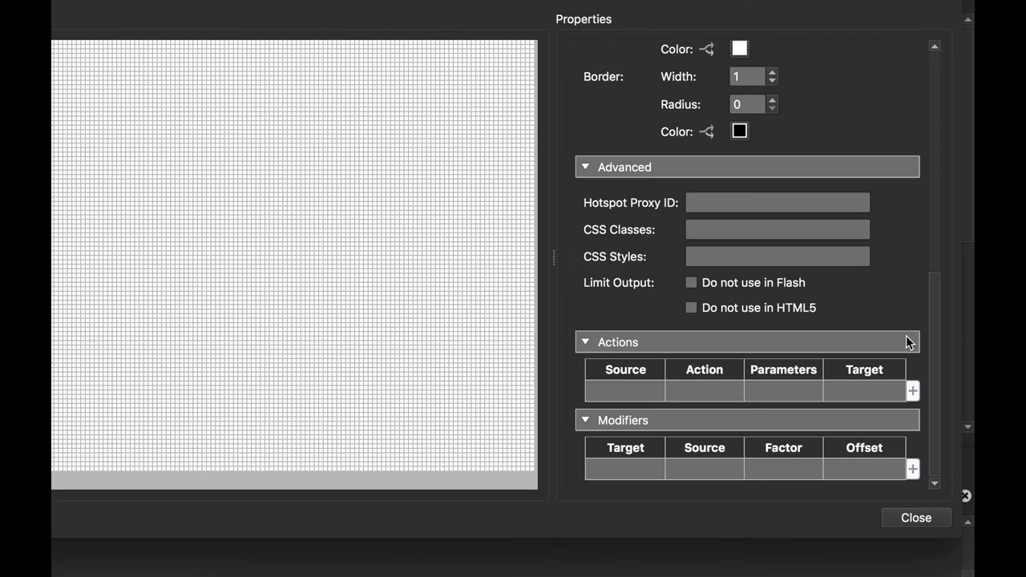
double_click(627, 388)
click(344, 206)
click(348, 225)
click(357, 232)
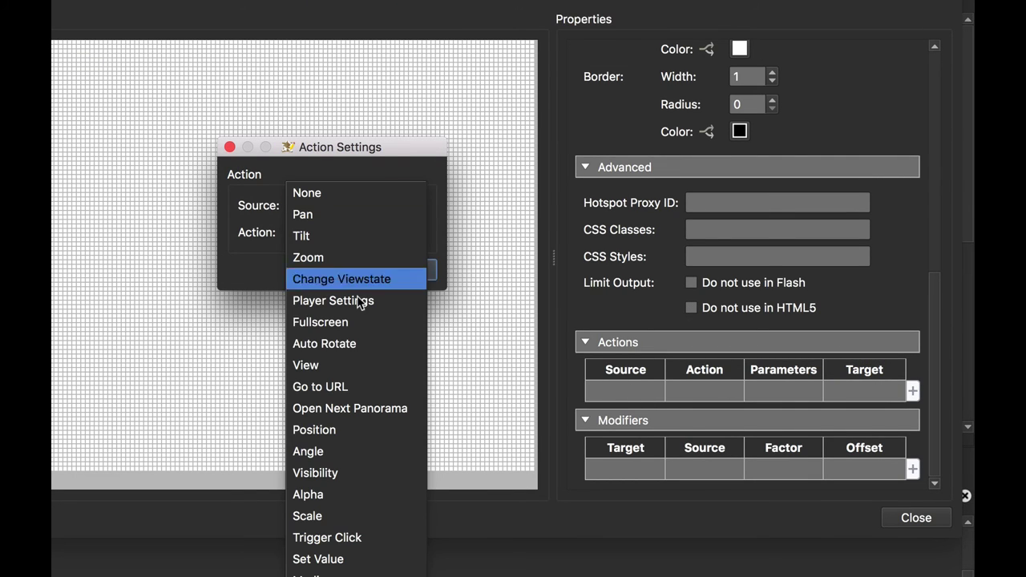
click(385, 363)
- Make the action Move to Default View at speed 3 with Ease In Out timing
click(346, 262)
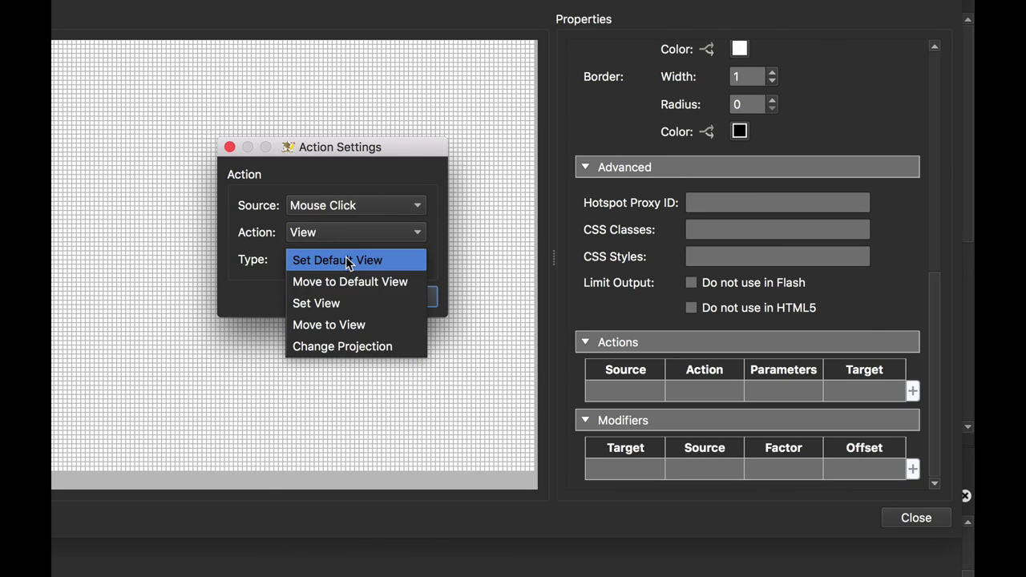
click(349, 282)
drag(360, 286, 335, 285)
text(2)
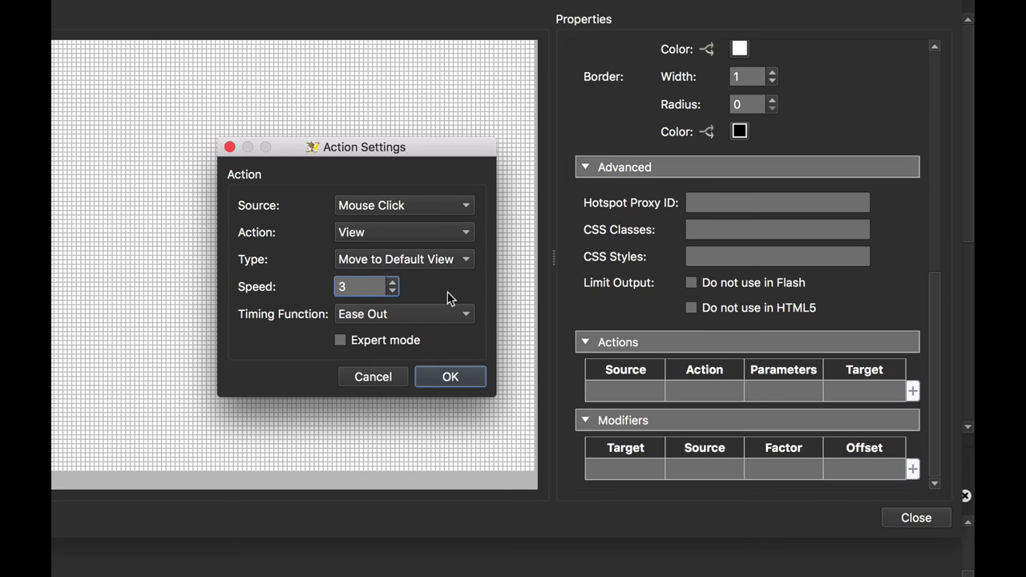
click(398, 317)
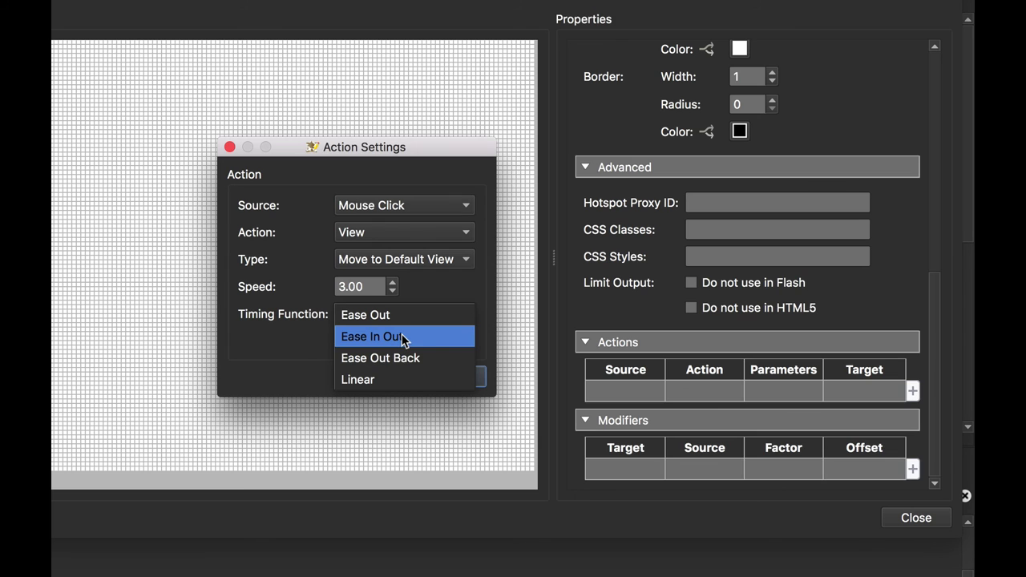
click(403, 340)
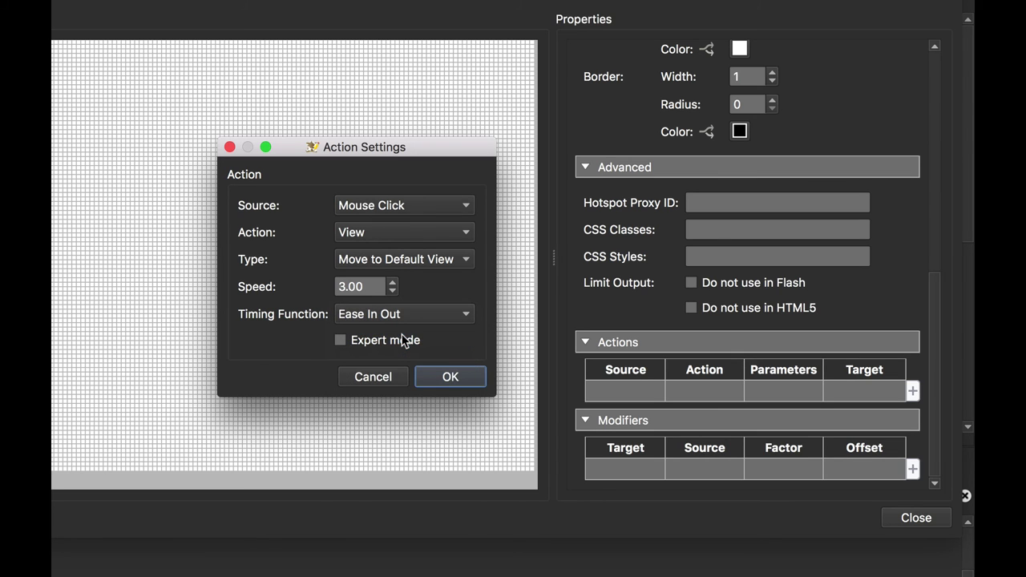
click(453, 380)
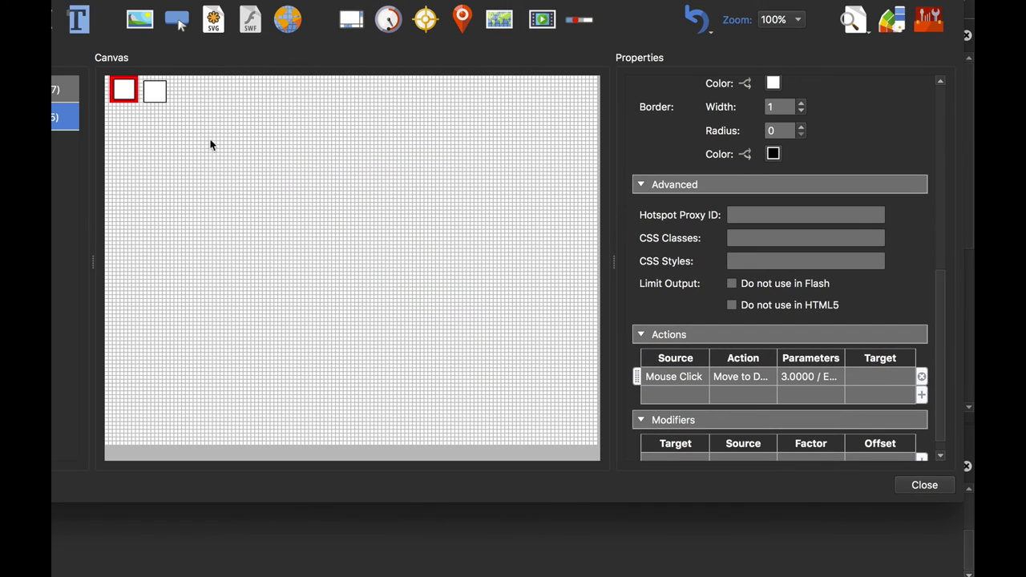
click(157, 95)
- Give Rectangle 2 a Mouse Click action that changes projection to Stereographic
scroll(870, 347, down, 10)
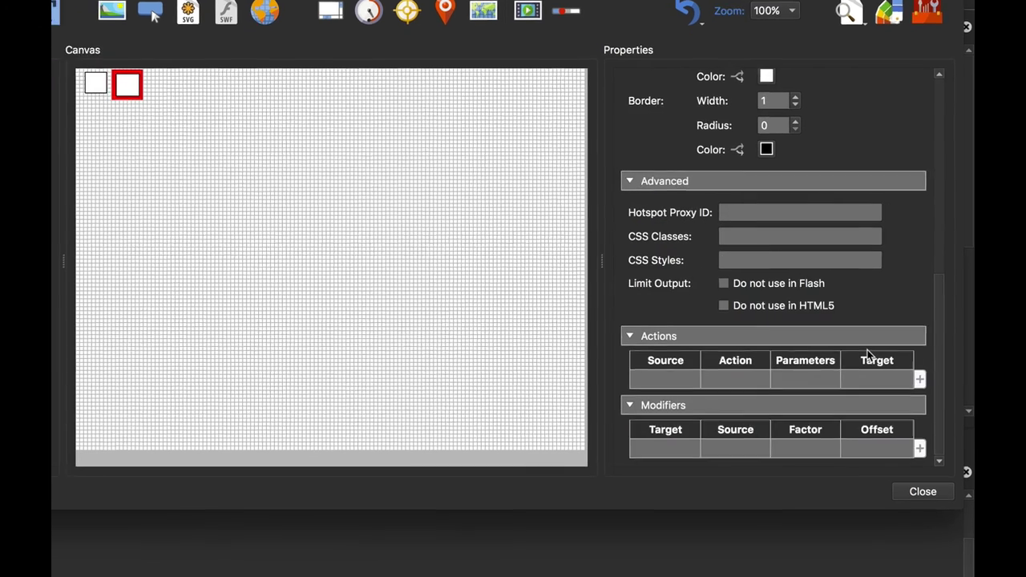
double_click(628, 384)
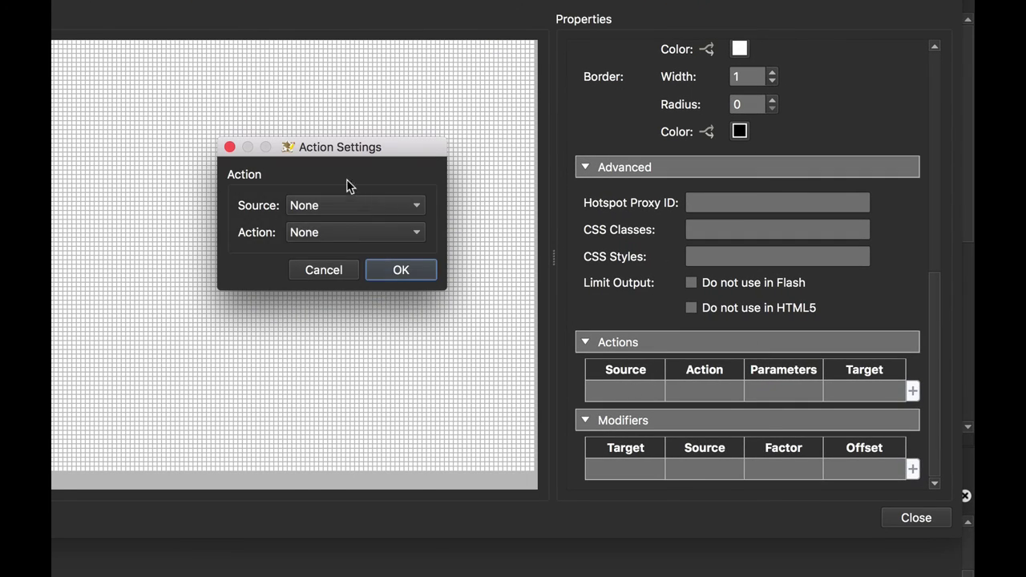
click(347, 206)
click(351, 228)
click(364, 233)
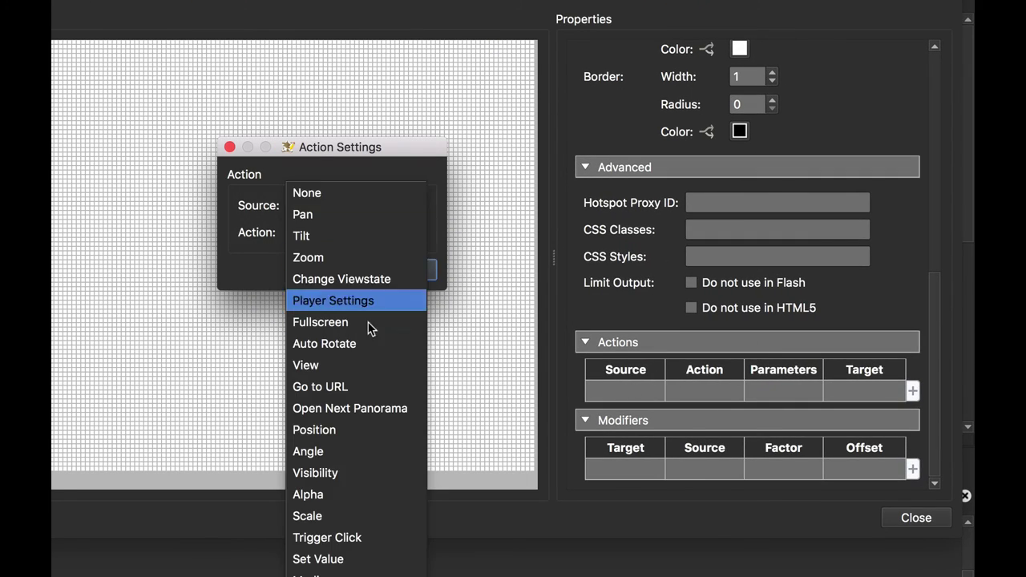
click(388, 362)
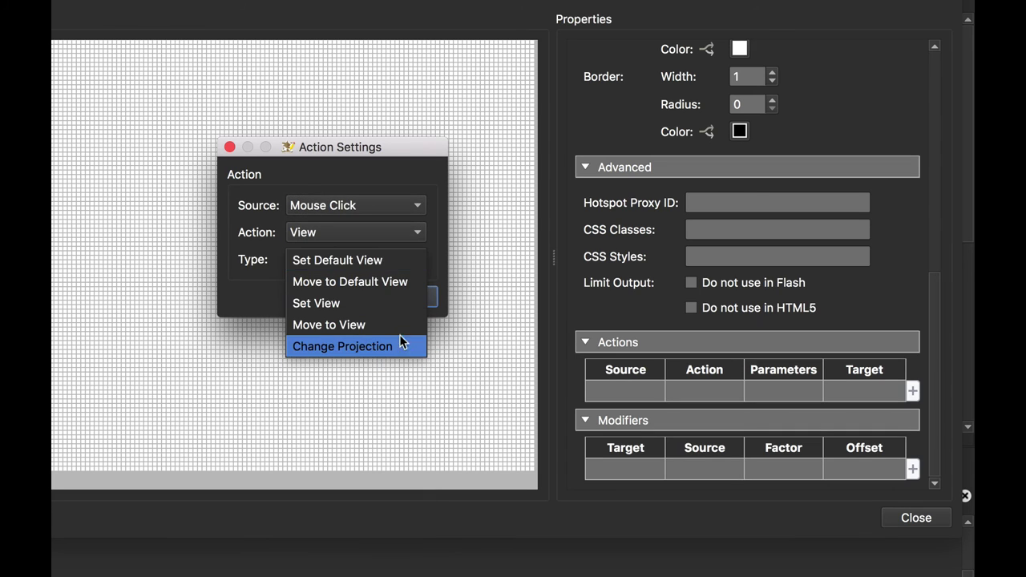
click(400, 346)
click(391, 285)
click(400, 310)
drag(322, 313, 289, 315)
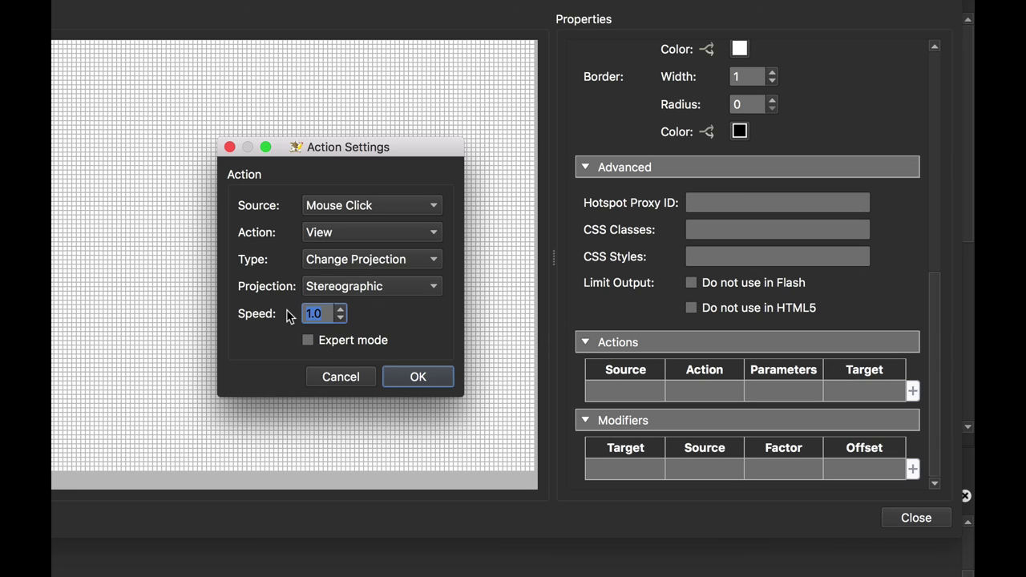
click(427, 380)
- Save the skin as skin.ggsk in Desktop/Projections and regenerate the HTML5 output
click(947, 472)
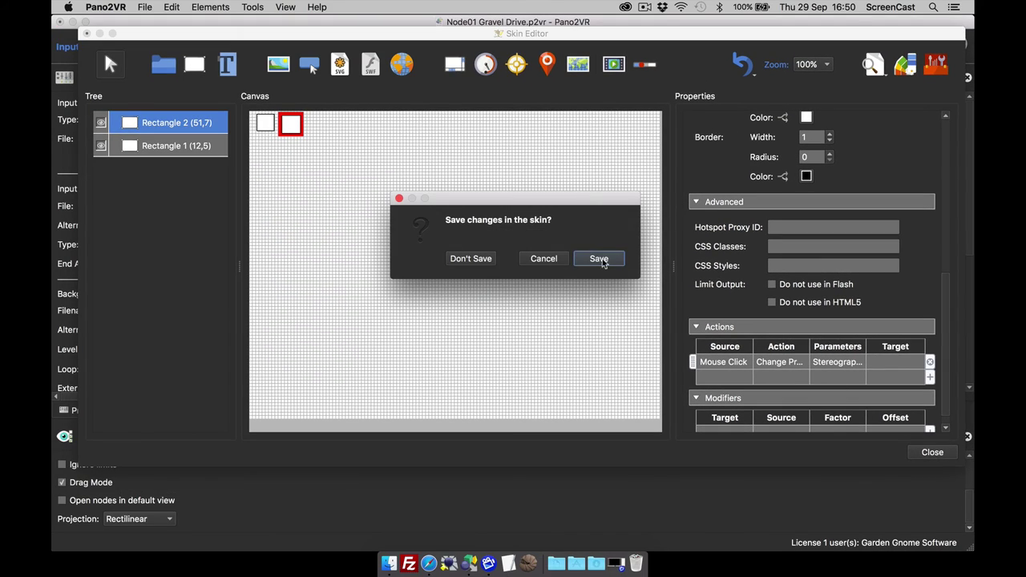
click(568, 259)
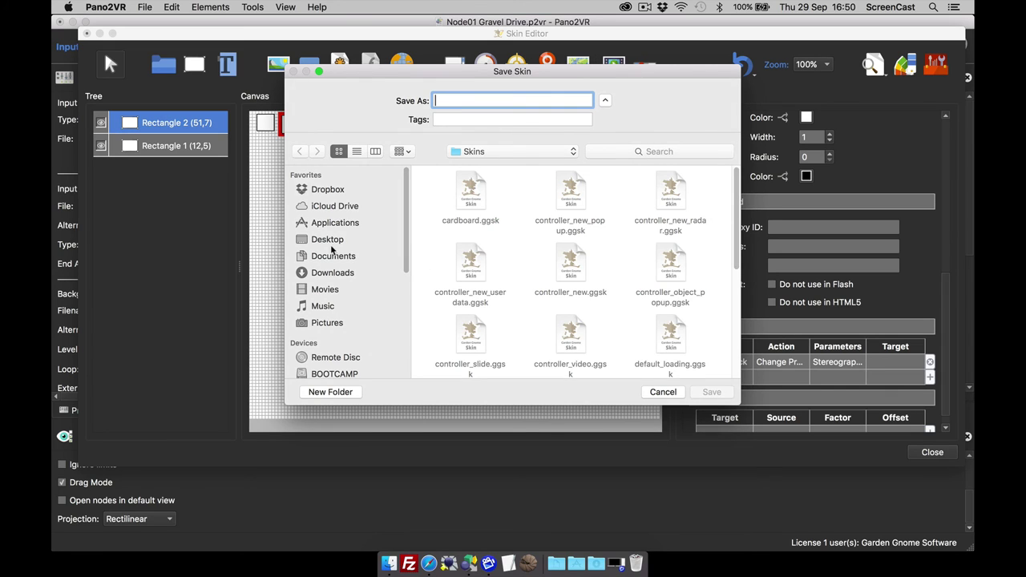
click(329, 240)
double_click(456, 205)
click(474, 101)
text(skin)
key(Return)
click(834, 222)
click(609, 294)
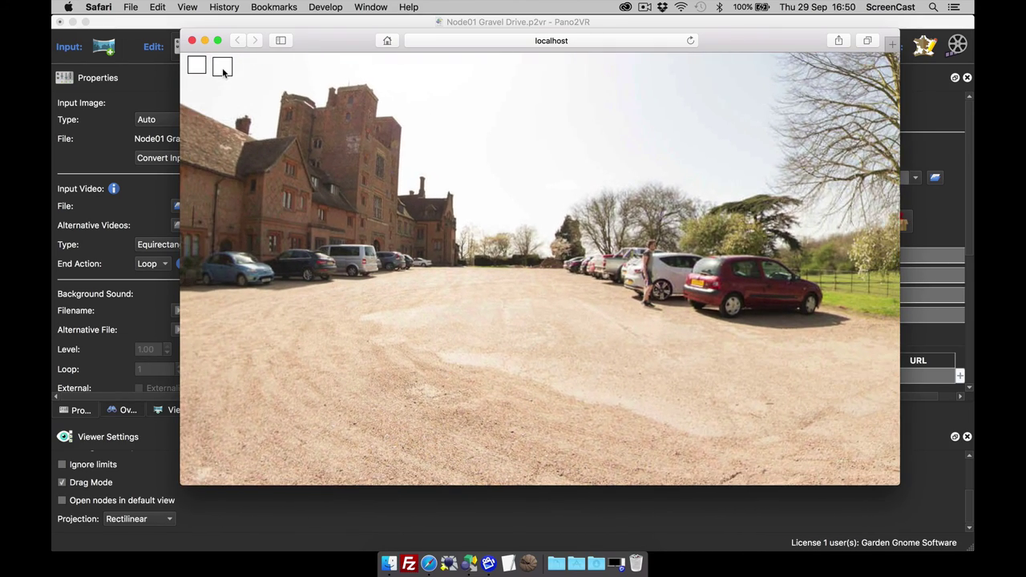
- Tilt the Safari preview toward the gravel, try the skin buttons, then close Safari
drag(493, 291, 505, 238)
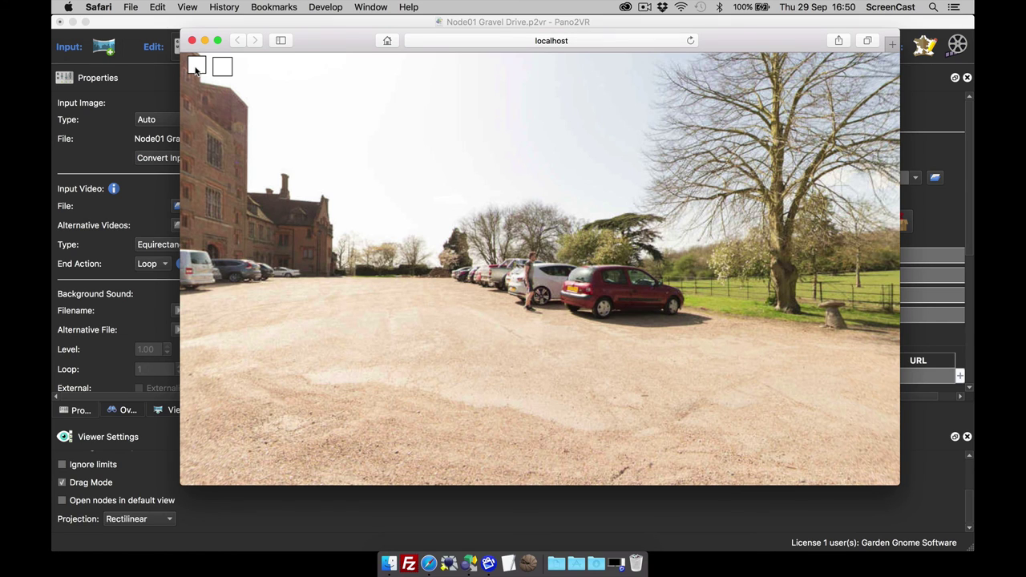
click(192, 41)
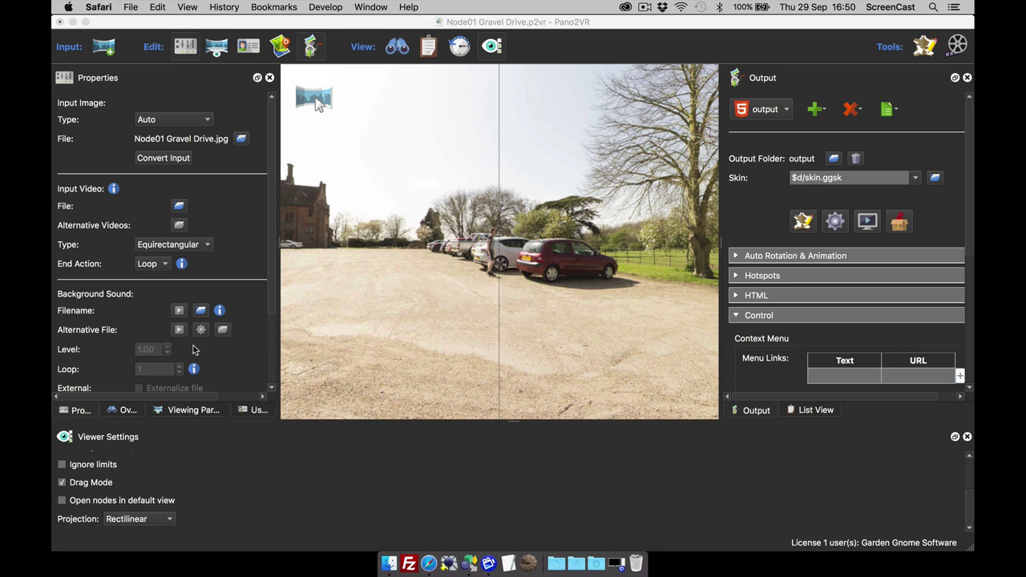
- Turn the view to face the manor house and store it as the default view
click(194, 409)
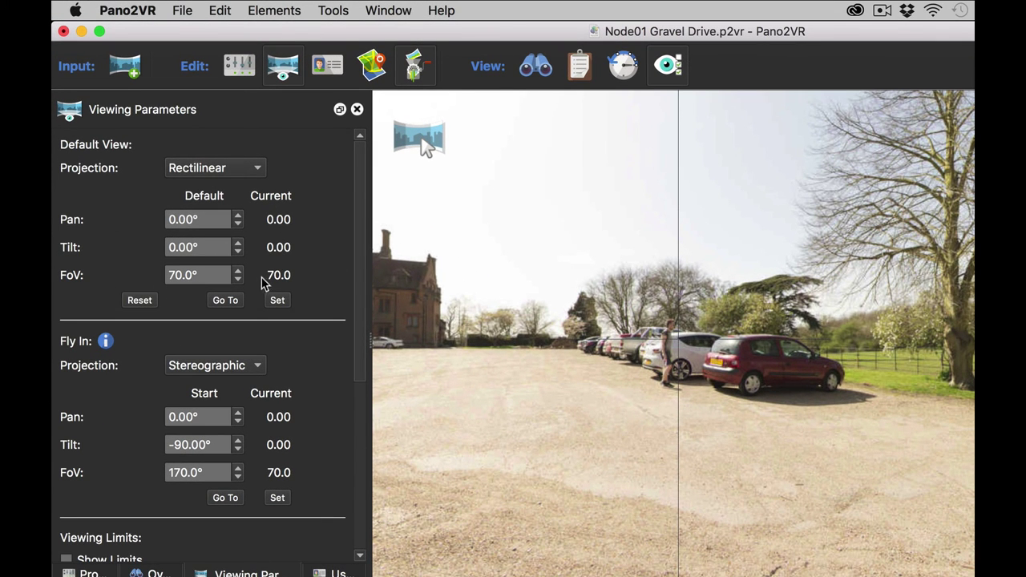
drag(518, 390, 680, 398)
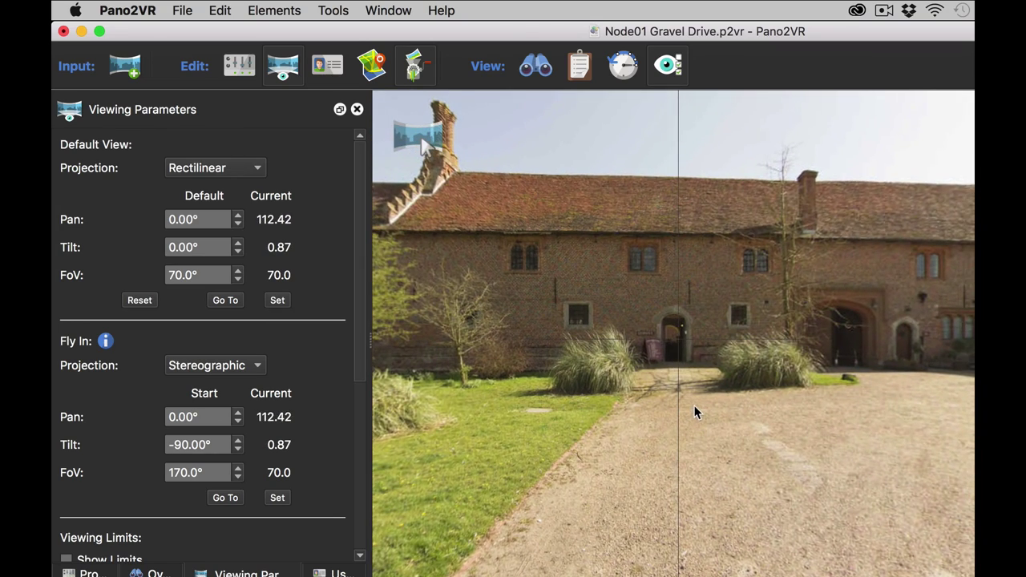
click(276, 301)
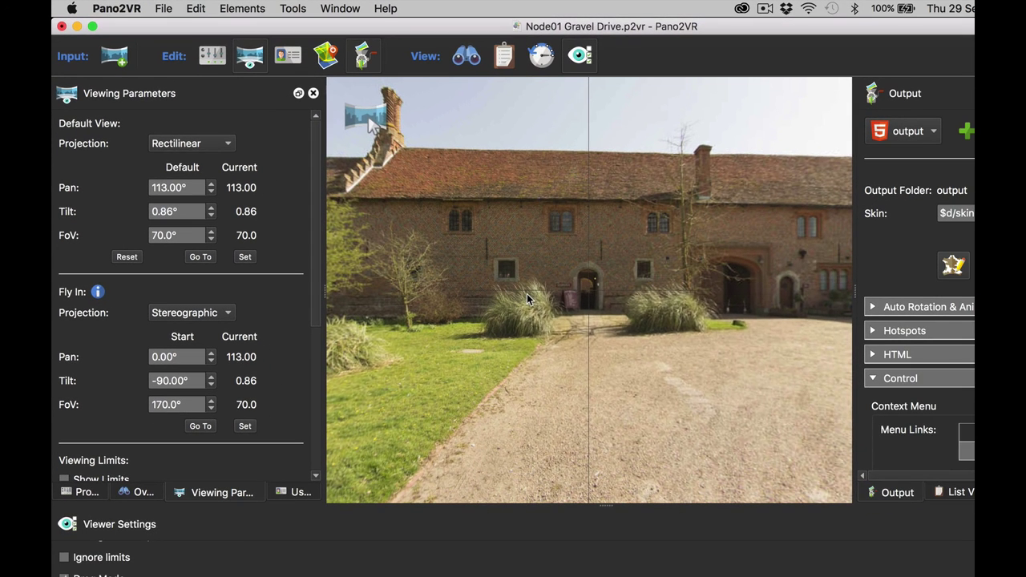
right_click(608, 345)
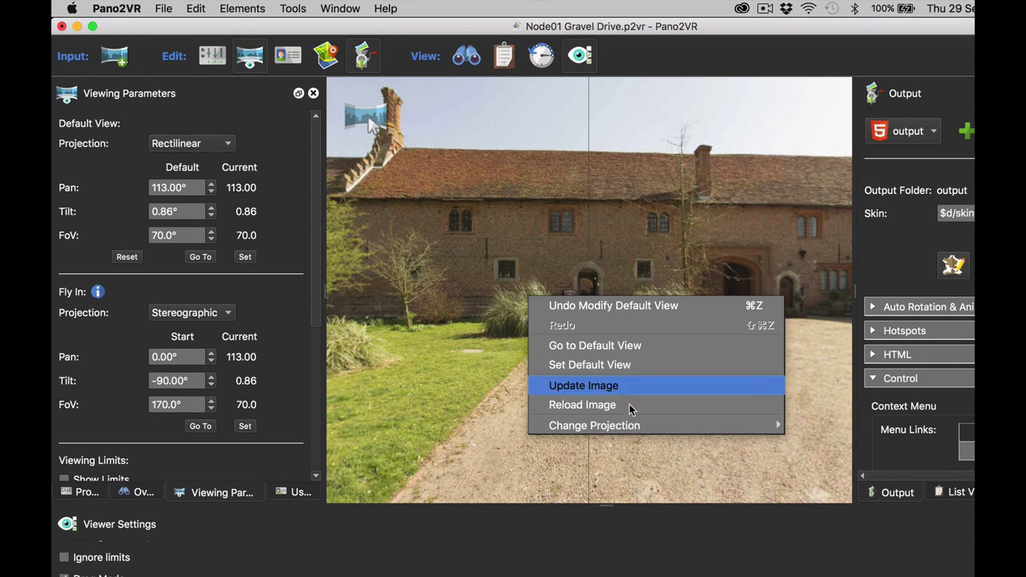
mouse_move(679, 427)
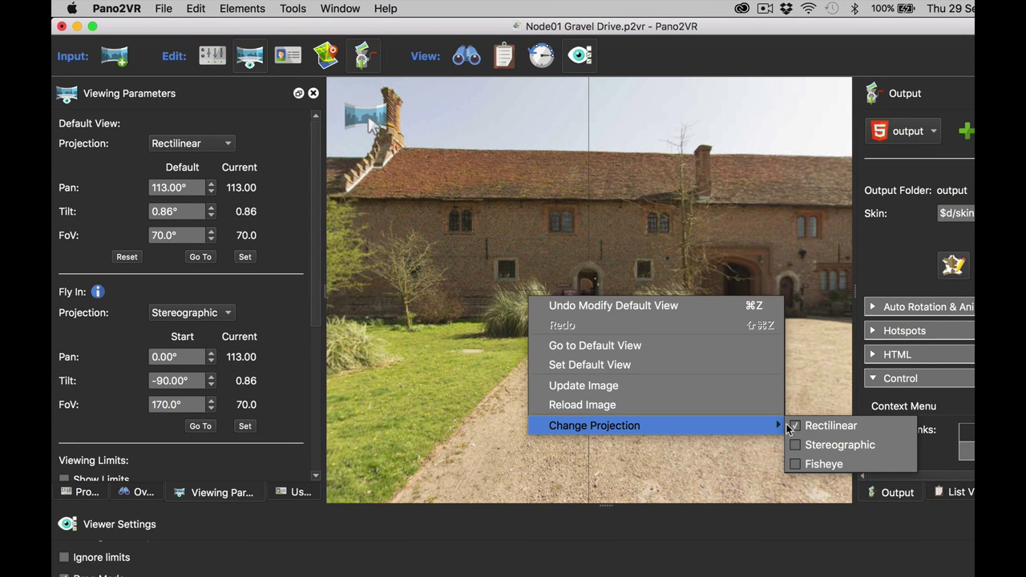
click(458, 234)
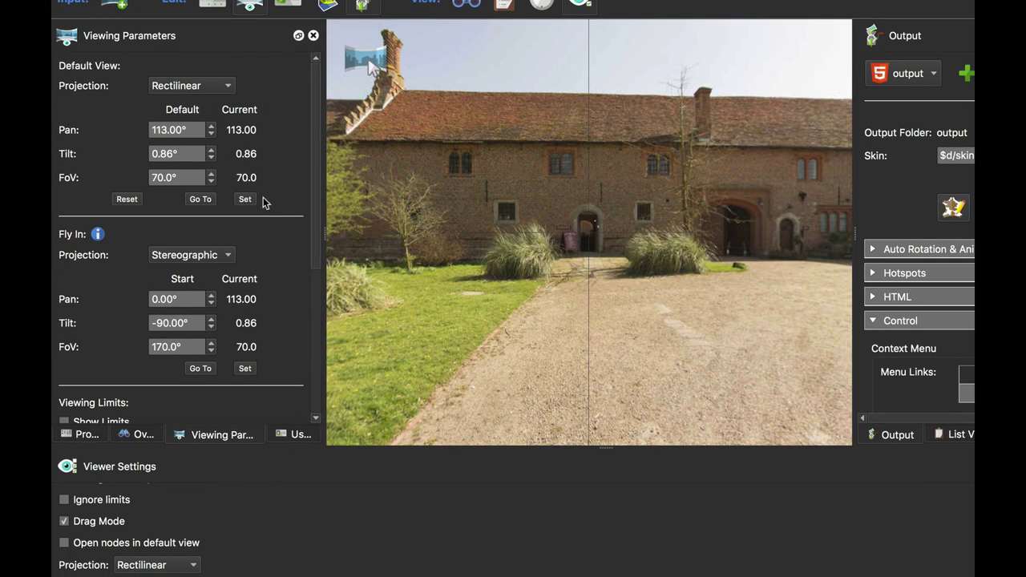
- Set a stereographic fly-in start at pan -54.48°, tilt -74.06°, FoV 270°, and preview it
right_click(521, 239)
mouse_move(697, 368)
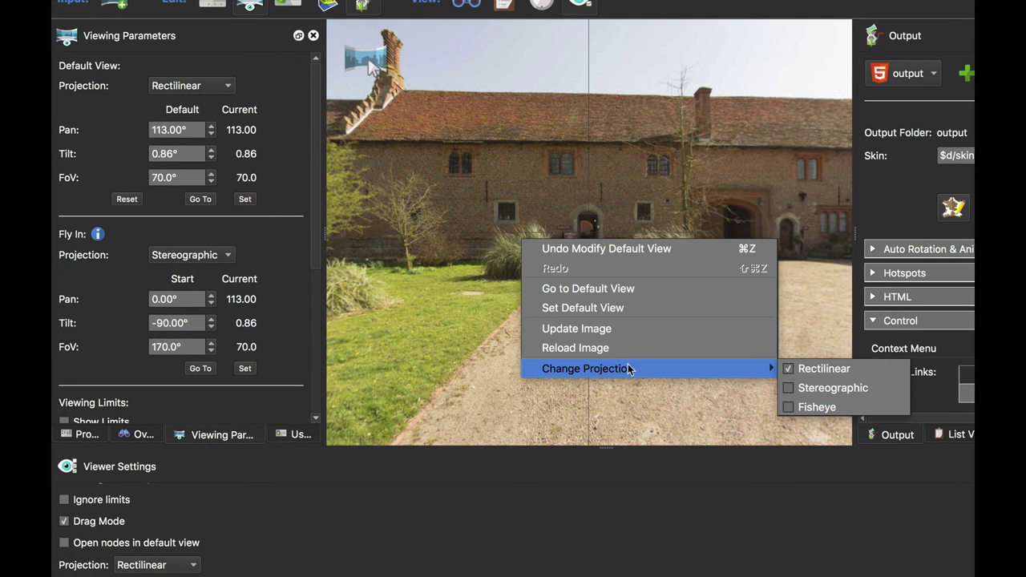
click(817, 387)
drag(697, 345, 667, 253)
scroll(690, 289, down, 10)
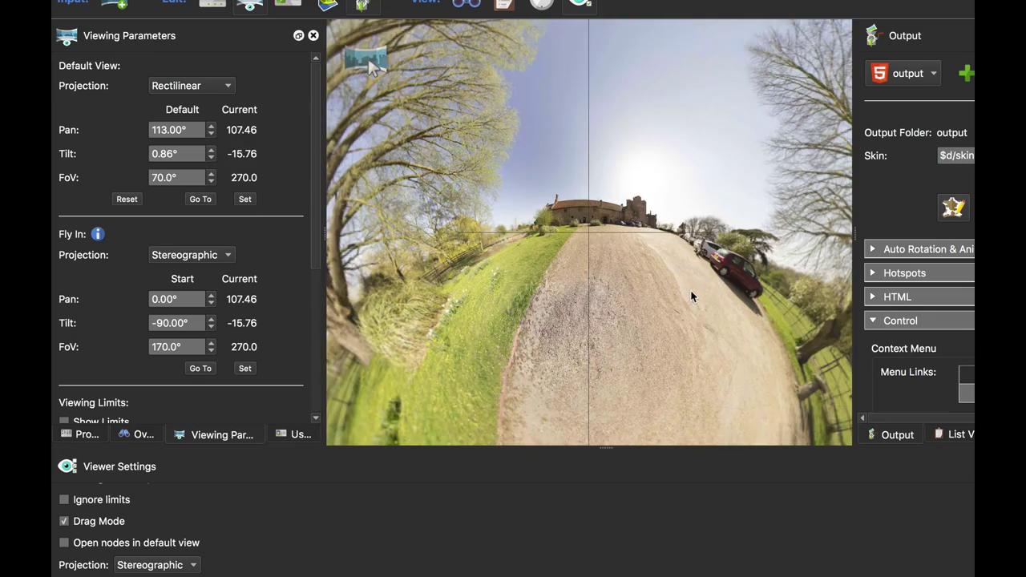
drag(690, 290, 666, 249)
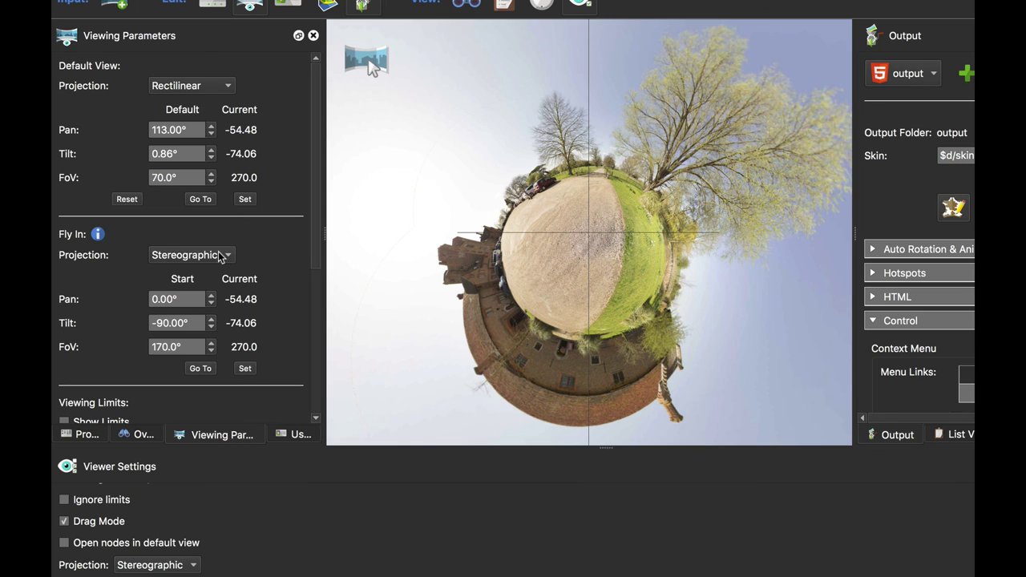
click(245, 368)
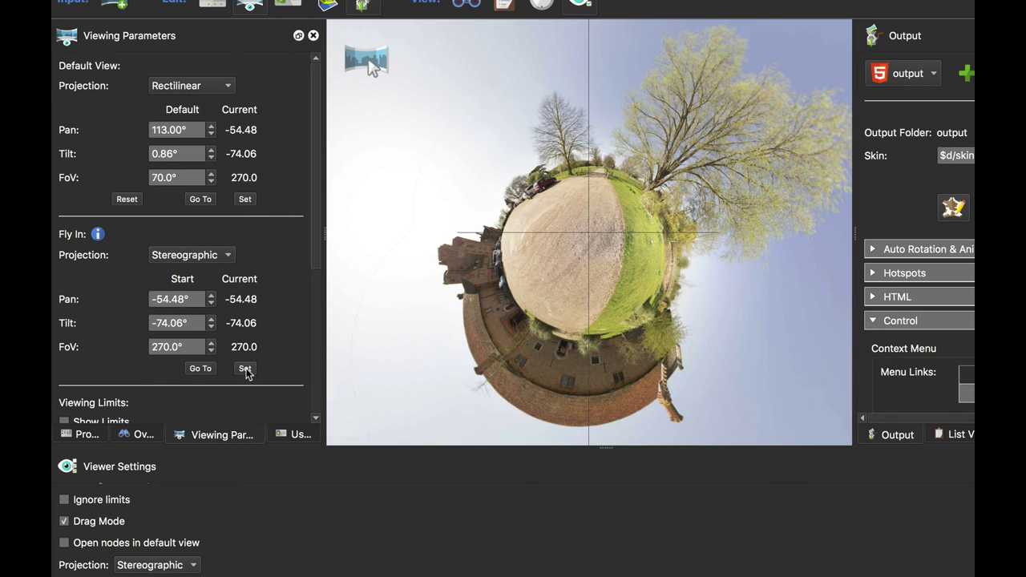
click(200, 199)
click(205, 368)
click(201, 199)
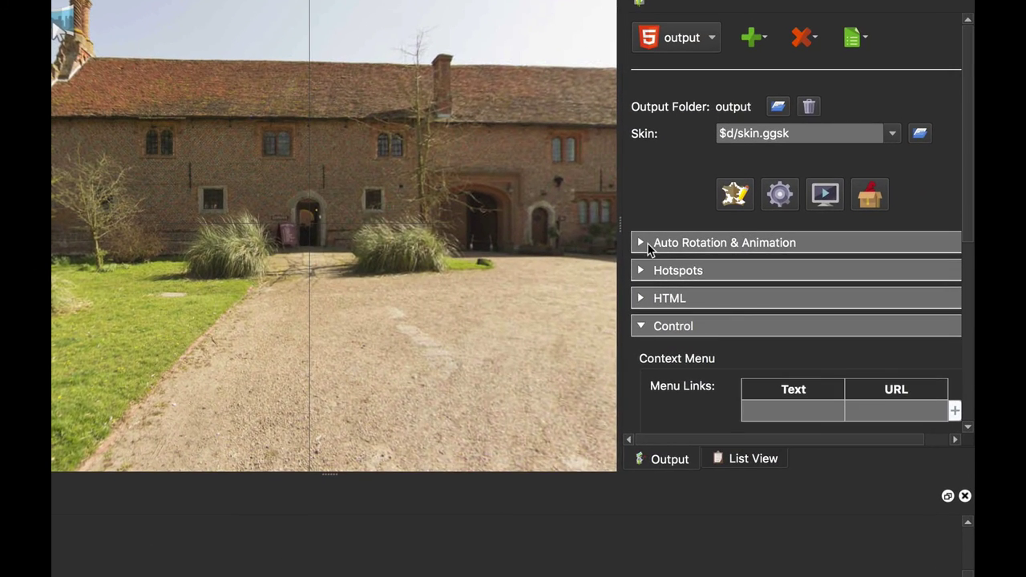
- Enable Fly In at speed 2.00 and regenerate the HTML5 output, overwriting pano.xml
click(641, 243)
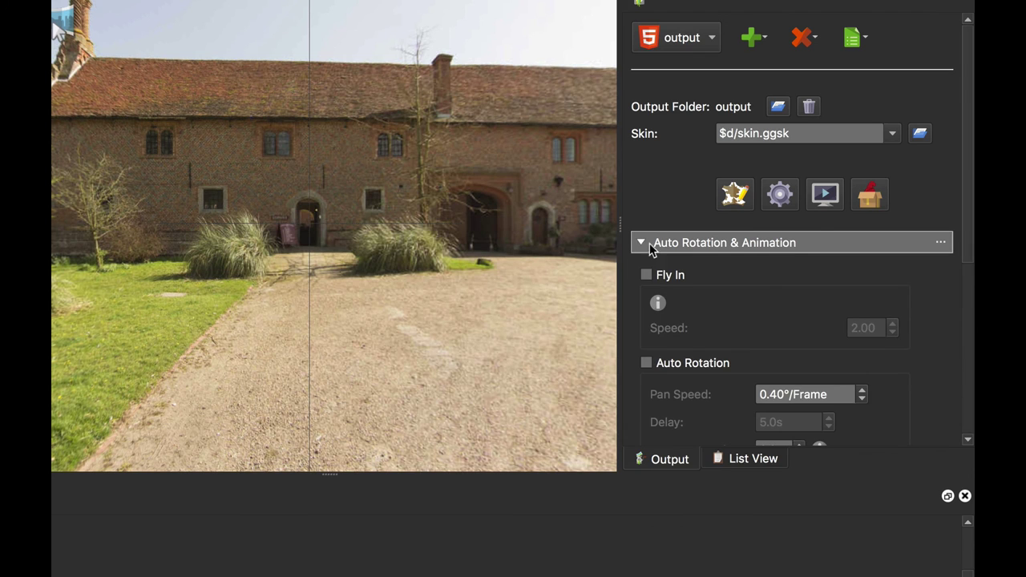
scroll(765, 297, down, 5)
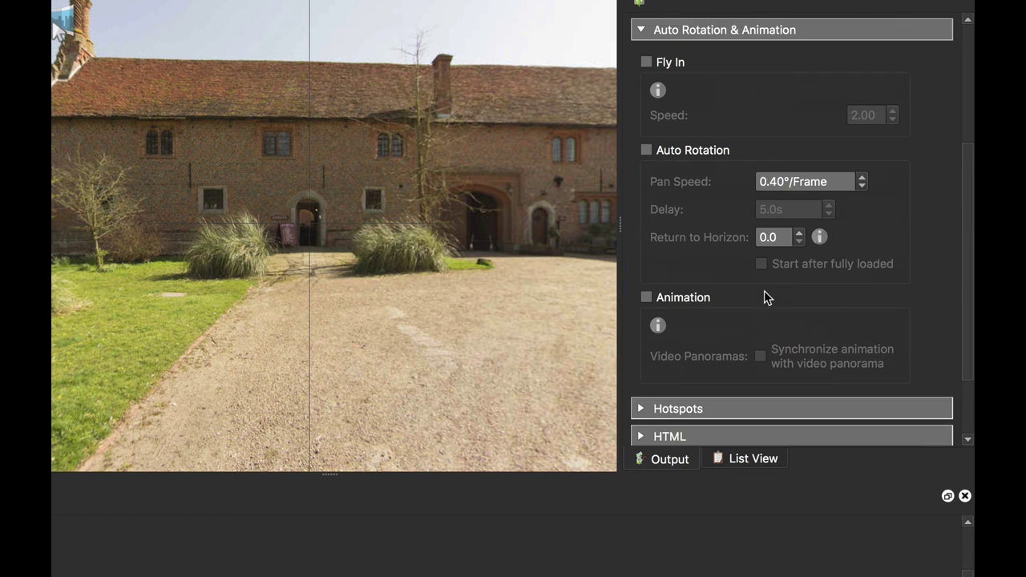
click(646, 62)
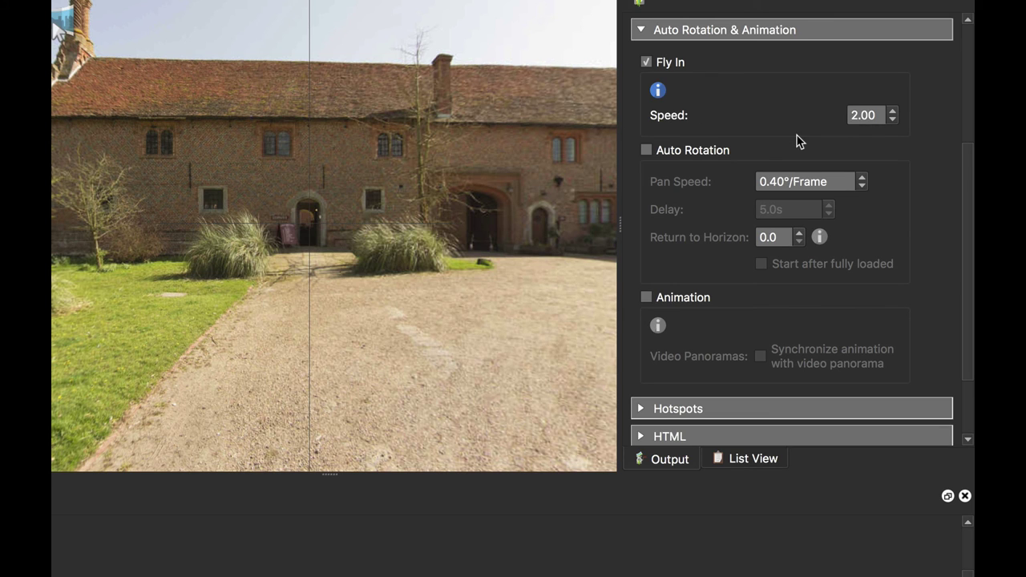
scroll(797, 141, up, 3)
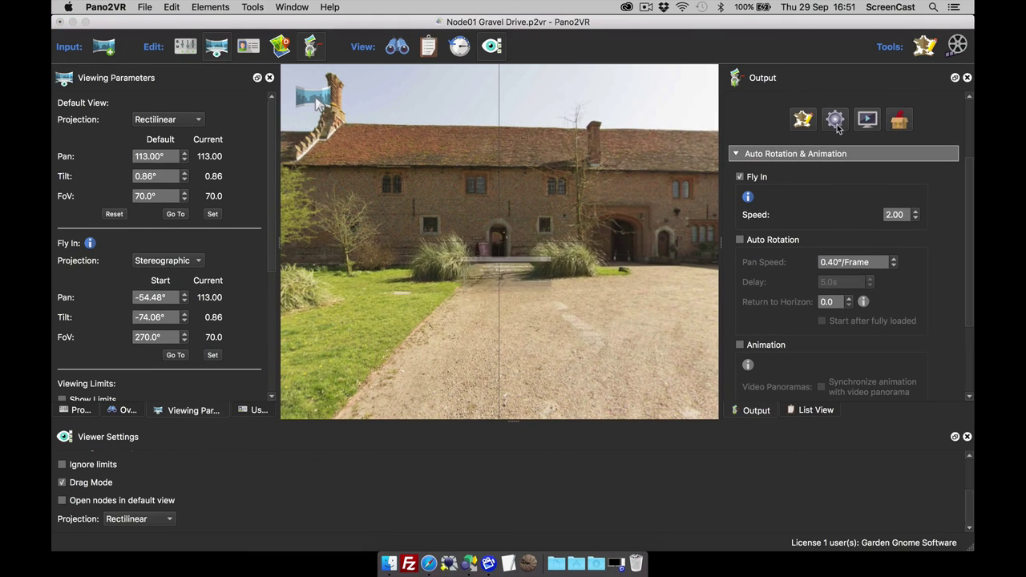
click(734, 50)
click(601, 296)
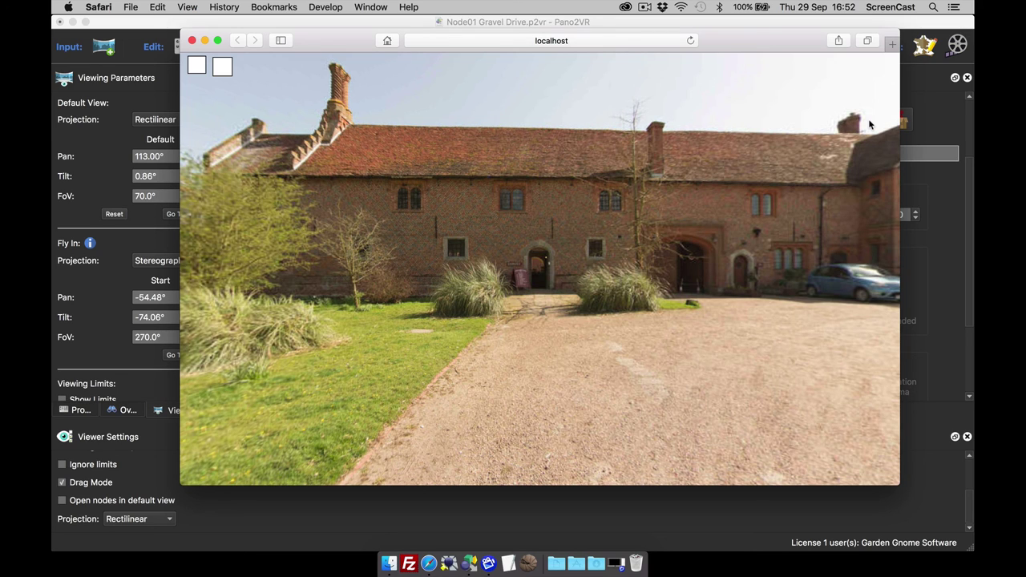
- Pan the fly-in preview in Safari, then close the browser to return to Pano2VR
drag(571, 271, 313, 136)
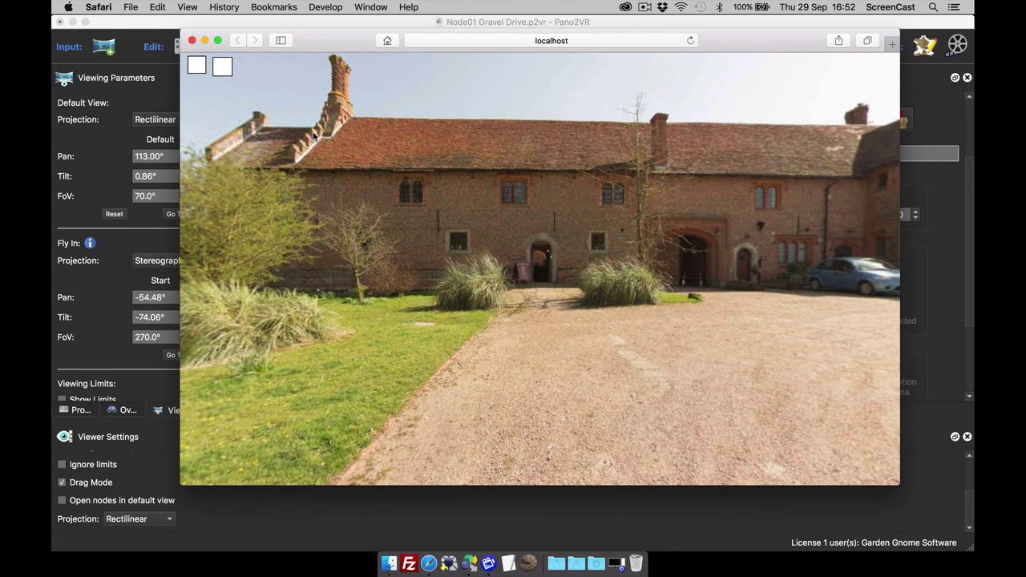
click(193, 41)
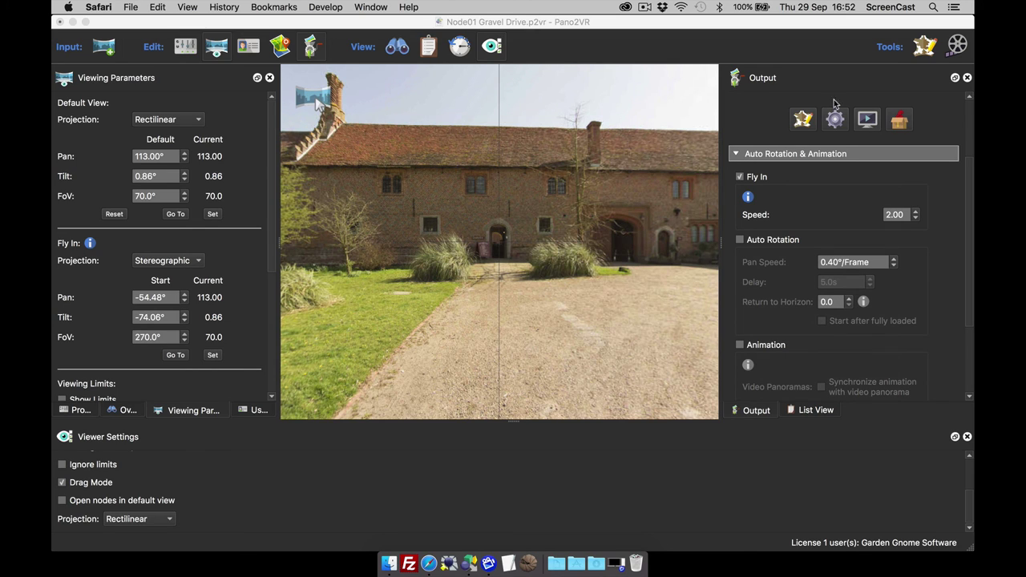
- Create animation clip Clip01 and place the playhead at about one second
click(956, 47)
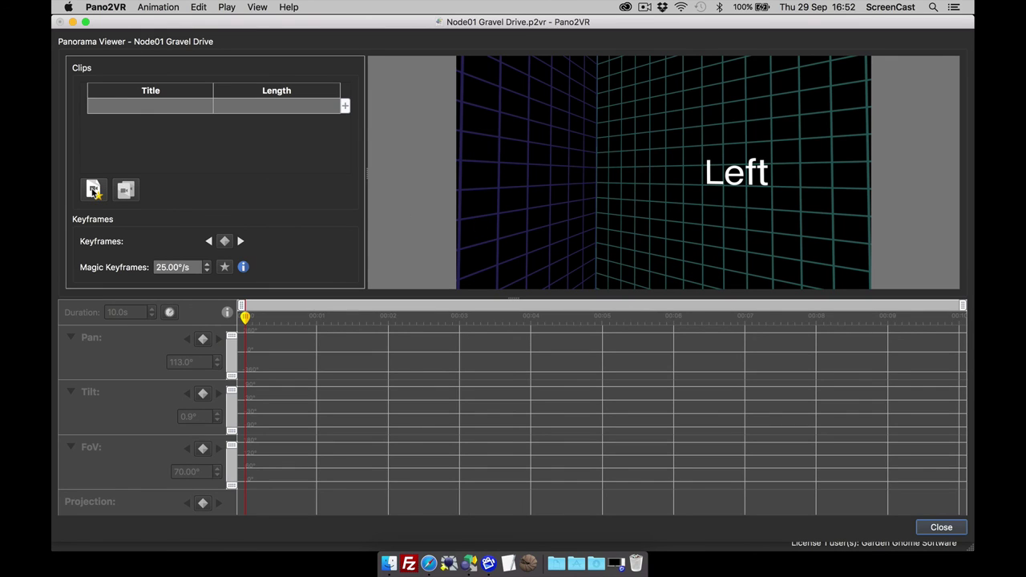
click(94, 191)
click(199, 158)
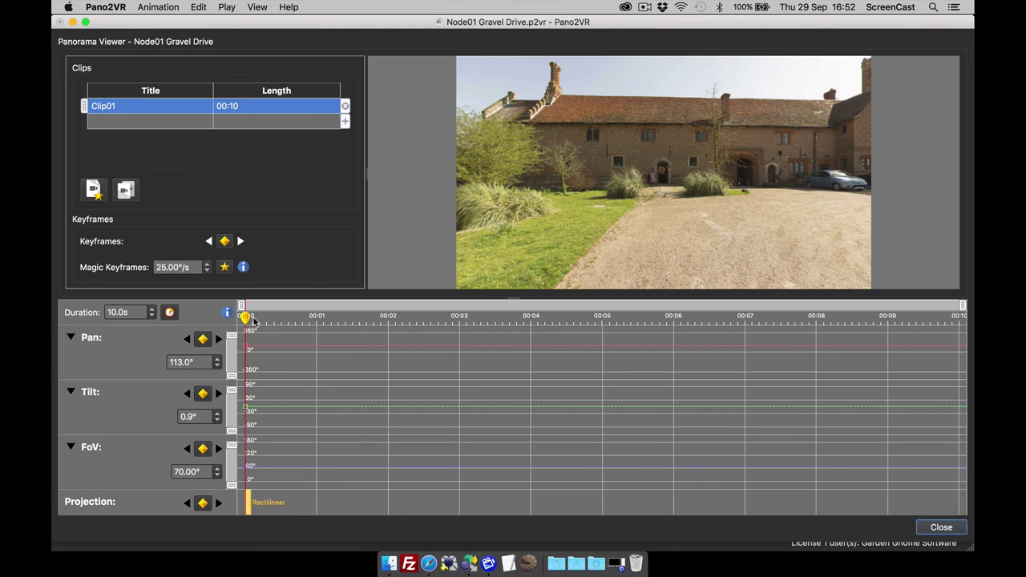
drag(247, 318, 317, 323)
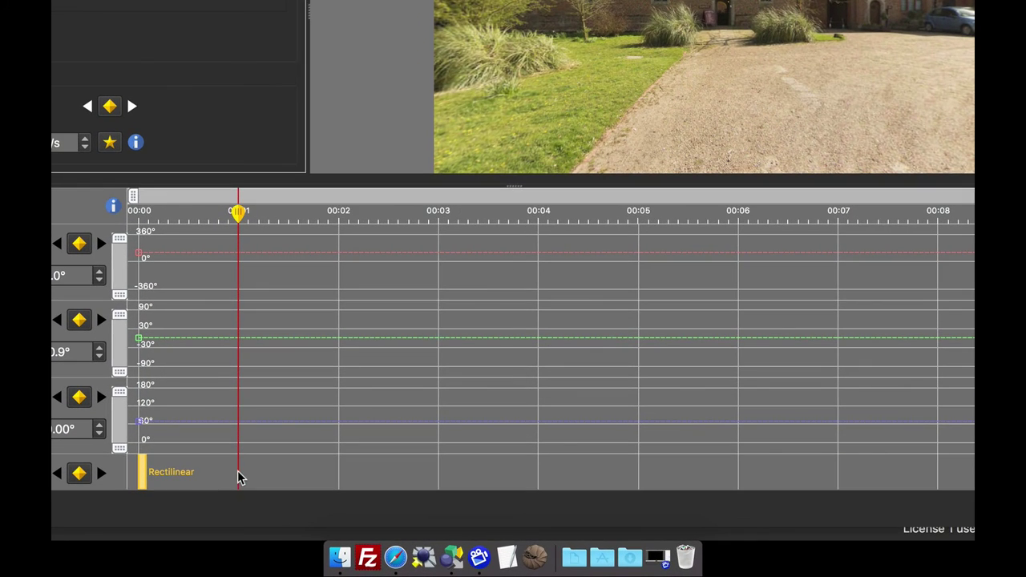
- Add a Stereographic projection change with 0.5 s transition ending at 00:01, and keyframe pan, tilt and FoV
double_click(315, 506)
click(390, 393)
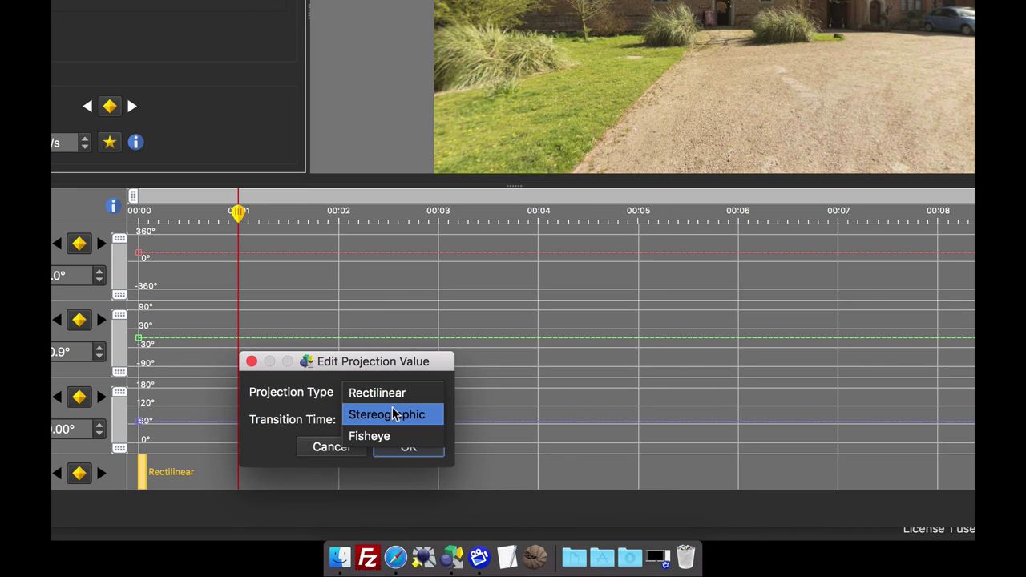
click(394, 414)
key(Tab)
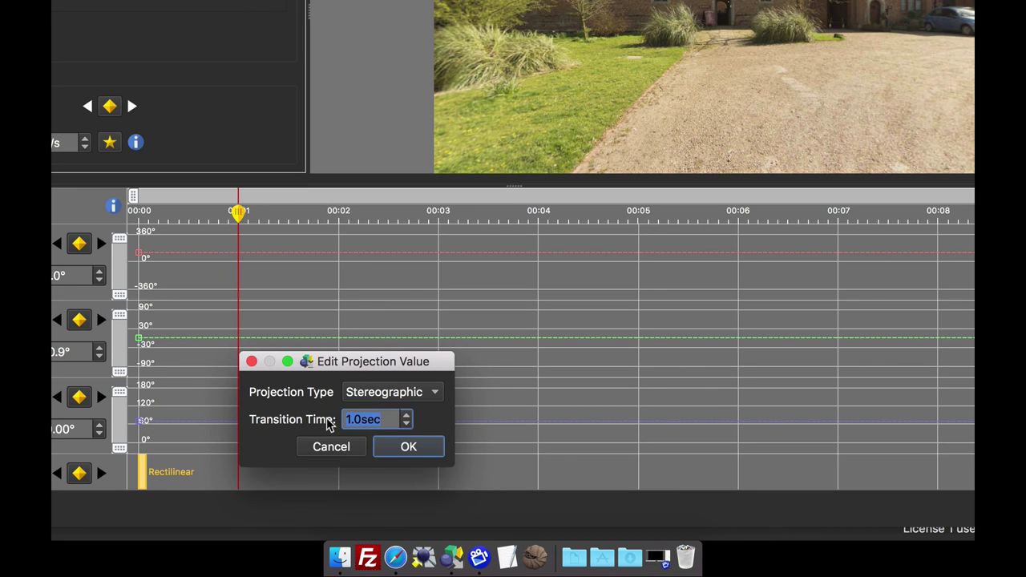
text(0.5)
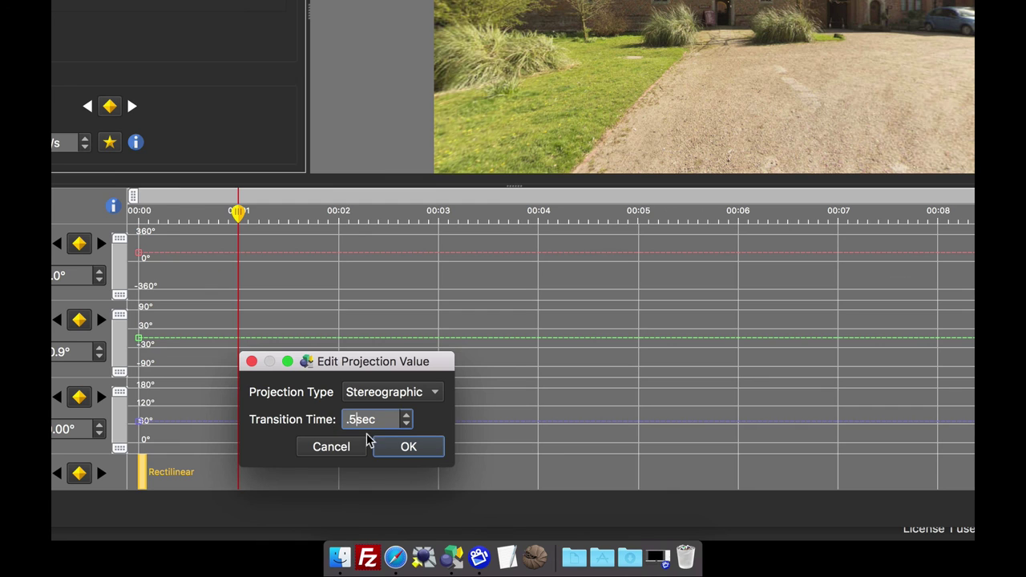
click(408, 447)
drag(271, 476, 222, 476)
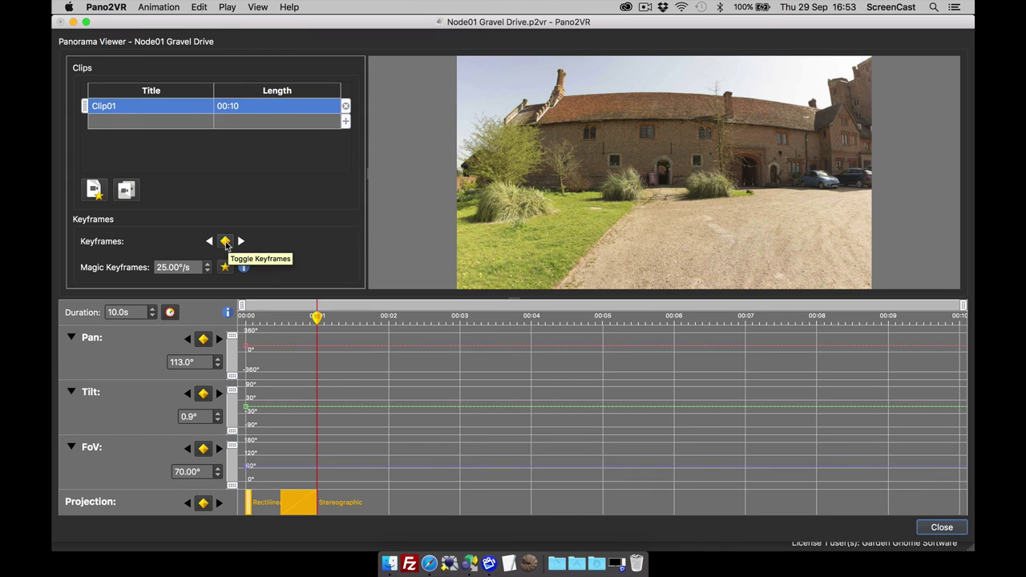
click(226, 242)
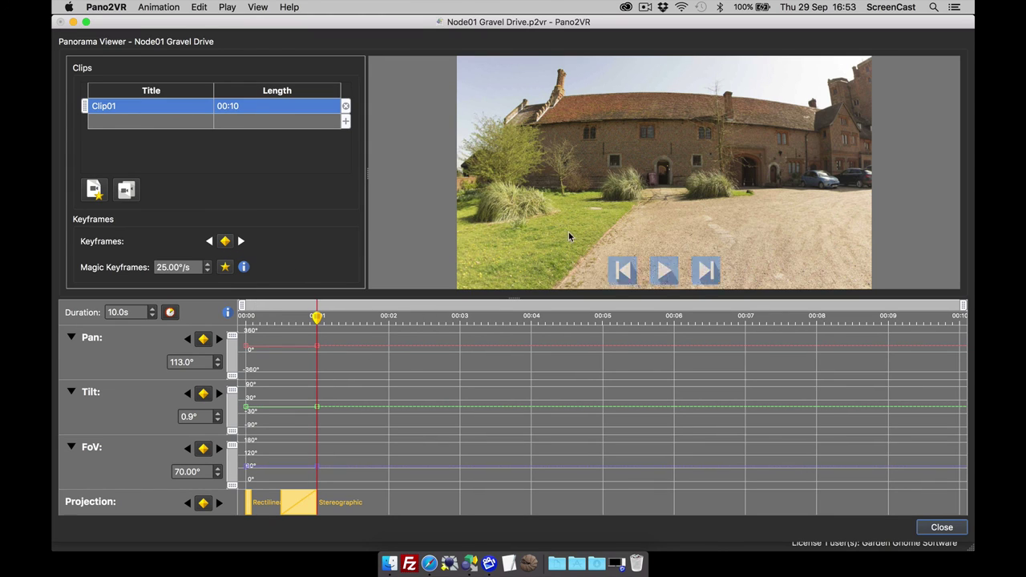
- At 00:02, tilt down into a little-planet view, keyframe it, and play the clip back
drag(317, 320, 390, 323)
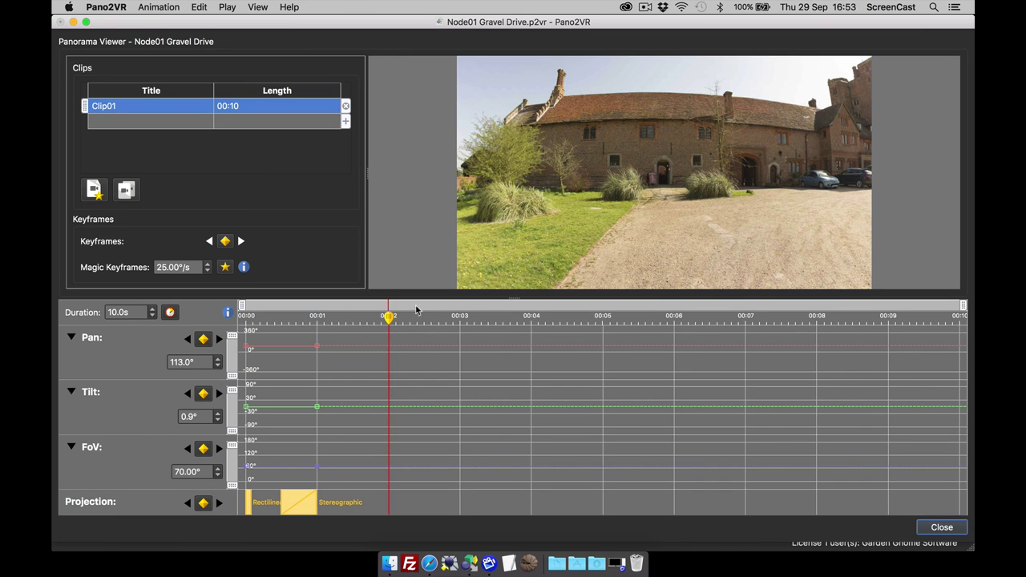
drag(641, 218, 663, 181)
scroll(649, 183, down, 5)
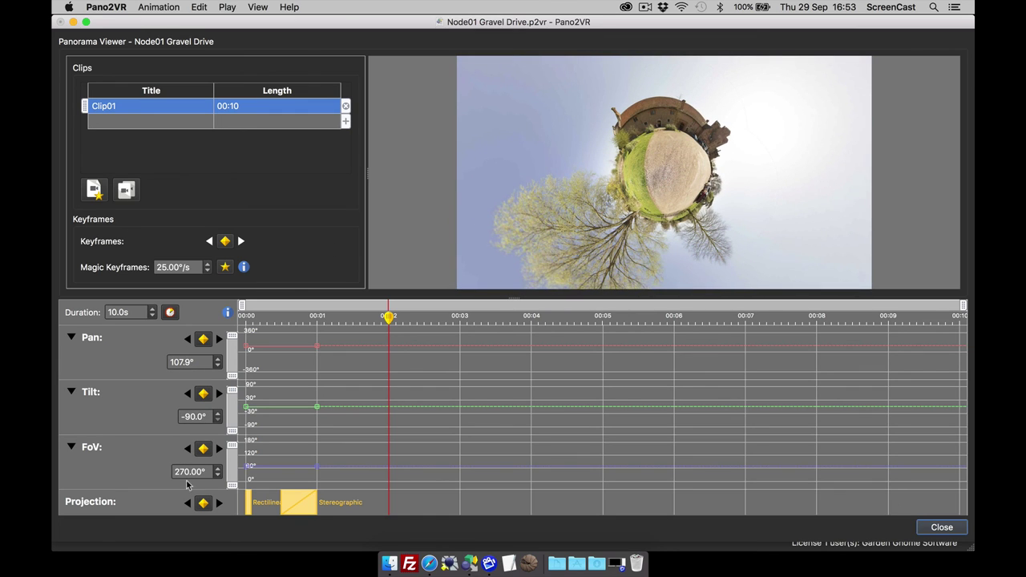
click(204, 503)
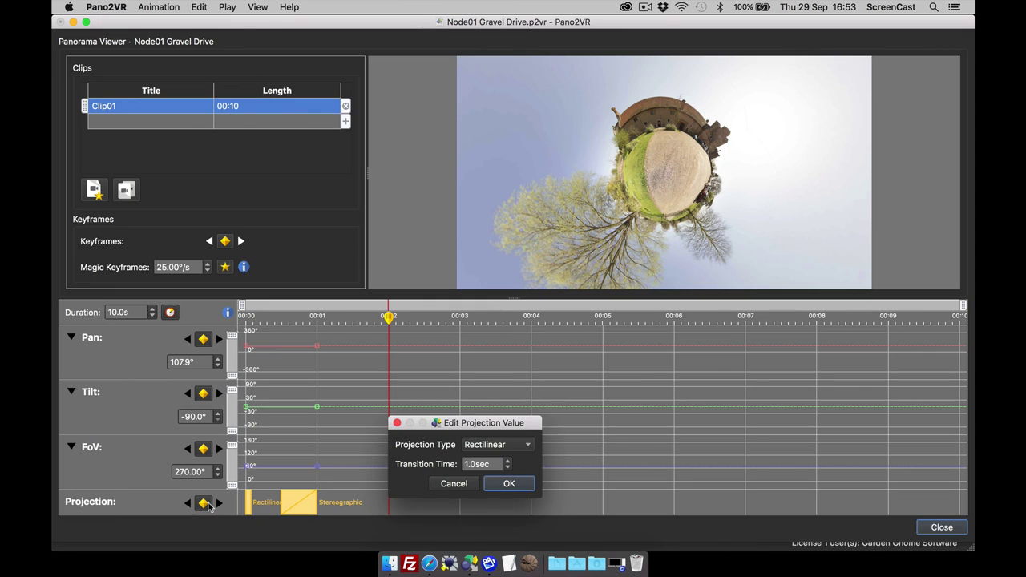
click(464, 485)
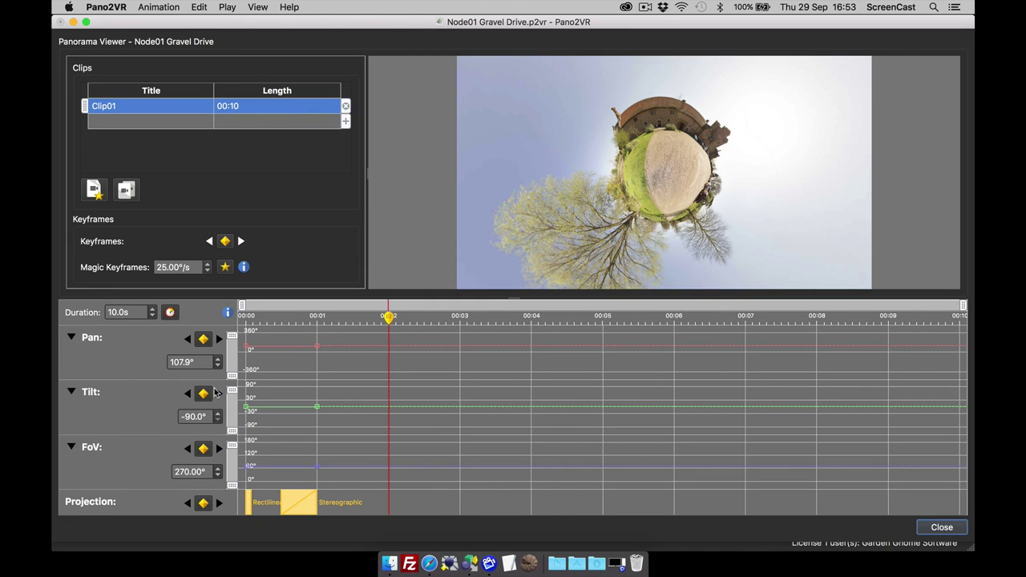
click(226, 242)
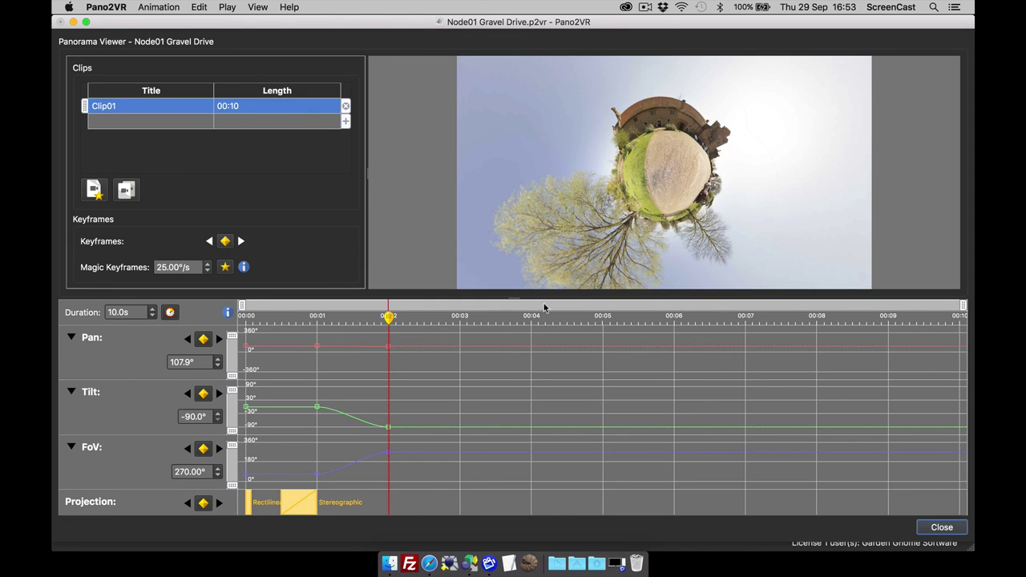
click(664, 264)
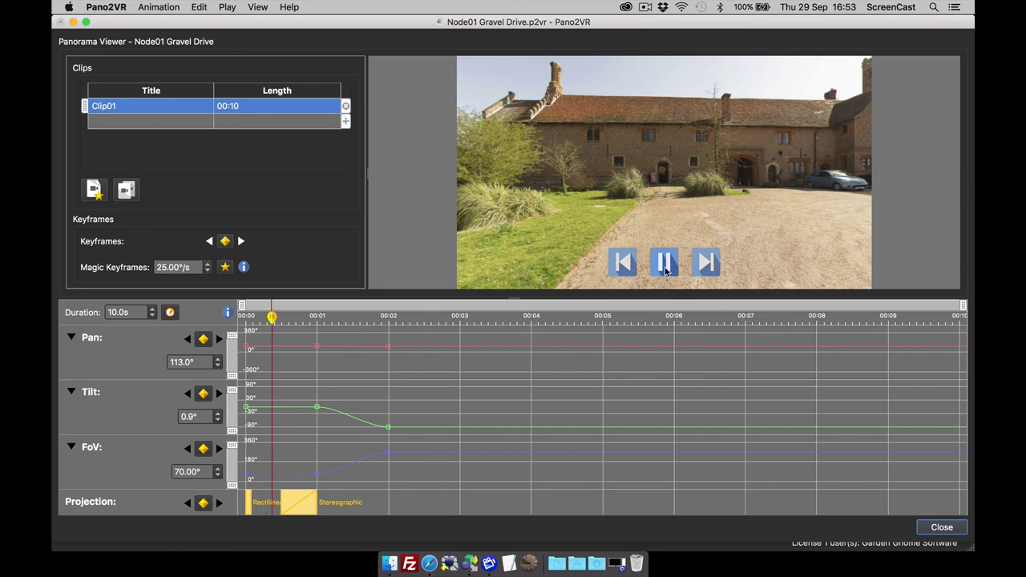
click(665, 264)
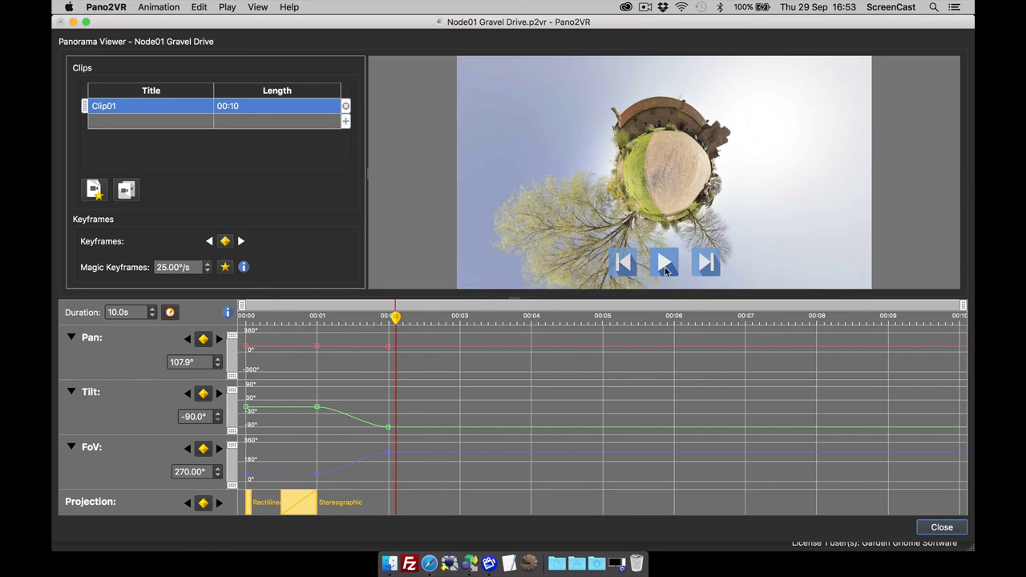
- At 00:03, spin the little-planet view around and keyframe it
drag(397, 319, 460, 318)
mouse_move(615, 196)
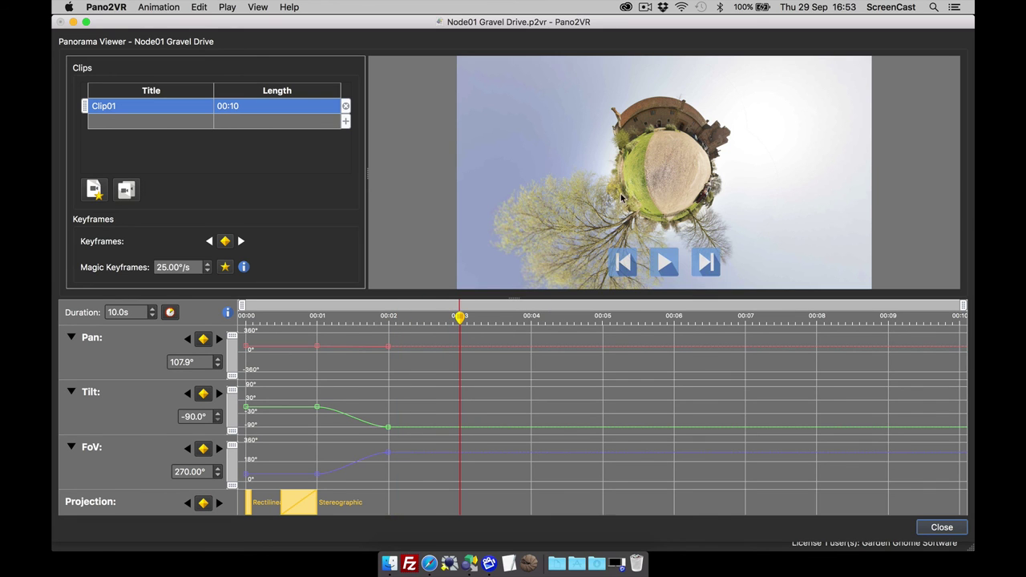
drag(694, 189, 649, 201)
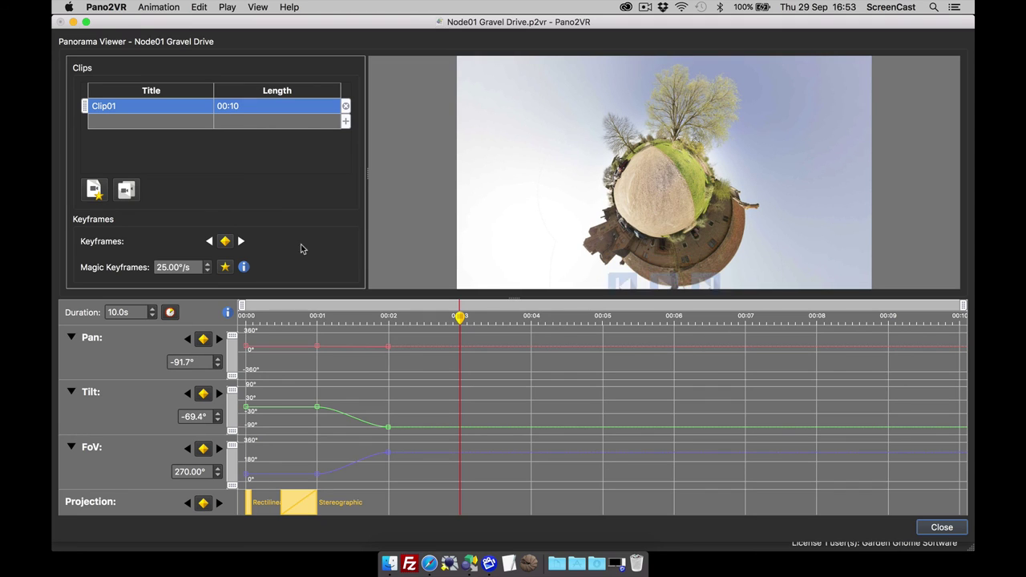
click(225, 242)
- At 00:04, rotate the view back toward normal and keyframe pan, tilt and FoV
drag(459, 317, 530, 317)
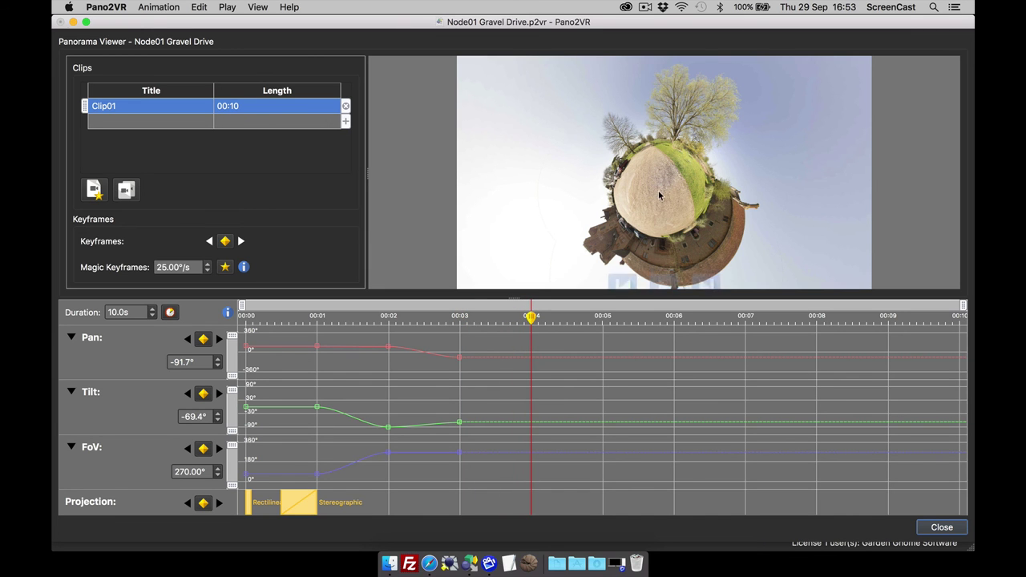
drag(650, 201, 669, 239)
scroll(665, 188, up, 10)
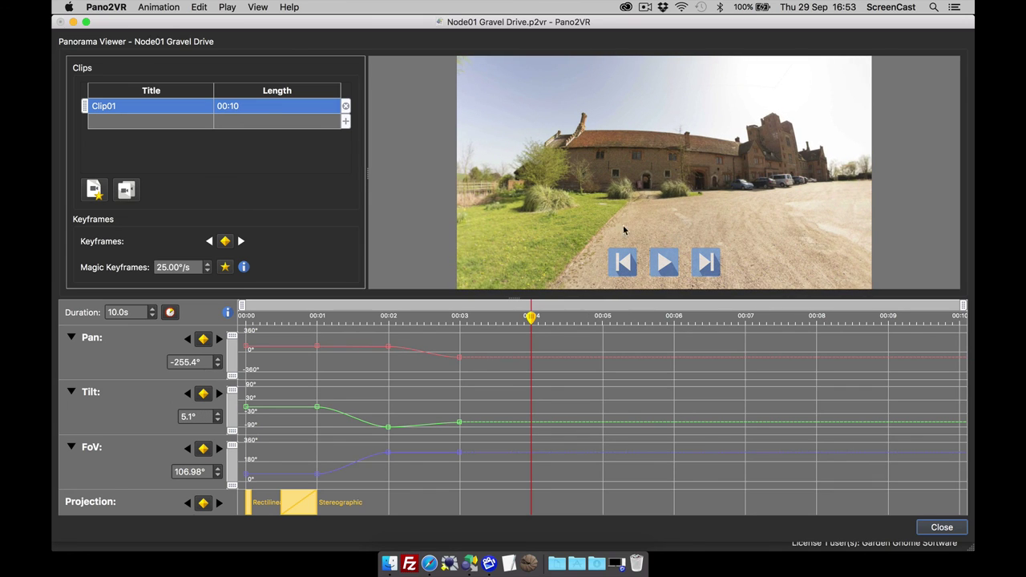
click(224, 242)
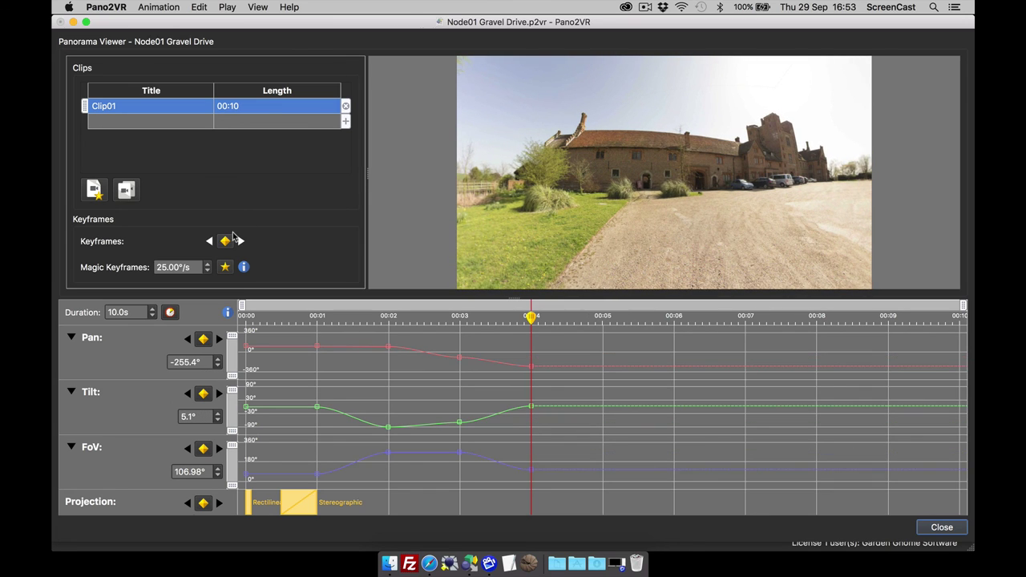
double_click(532, 500)
- Add a Rectilinear projection change at 00:04, then play the clip from the start
click(654, 478)
drag(532, 320, 603, 324)
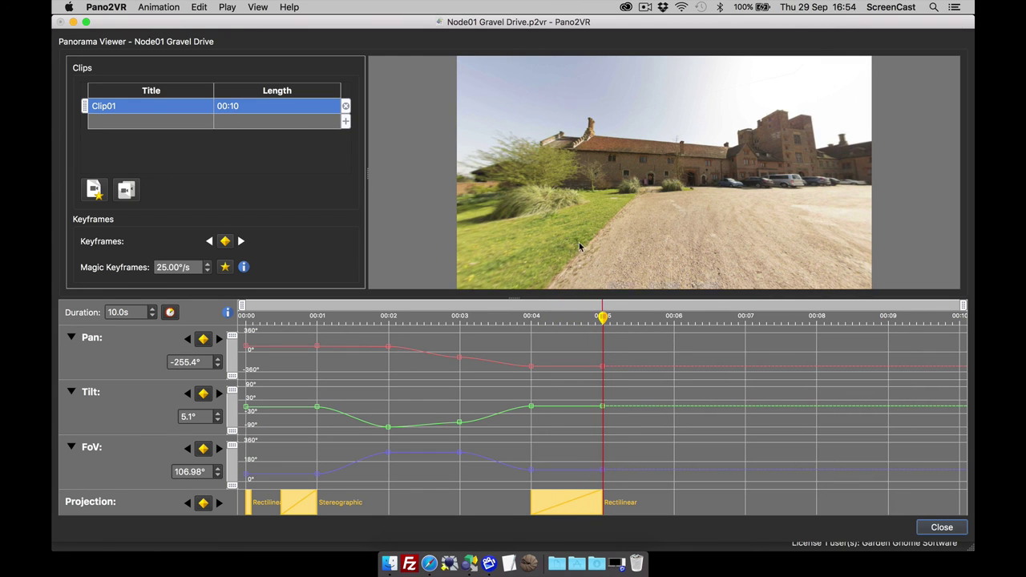
click(622, 263)
click(664, 262)
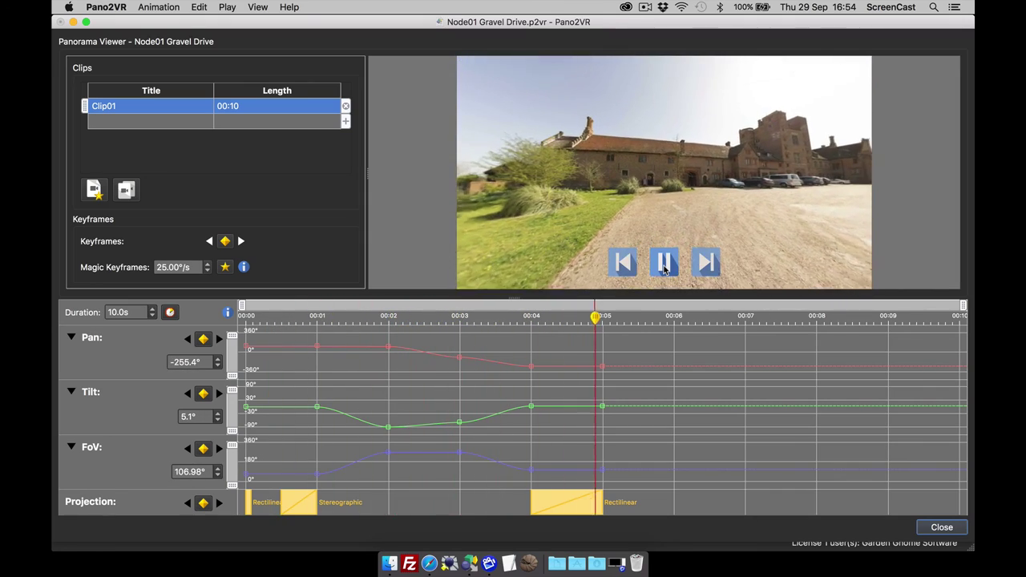
click(664, 269)
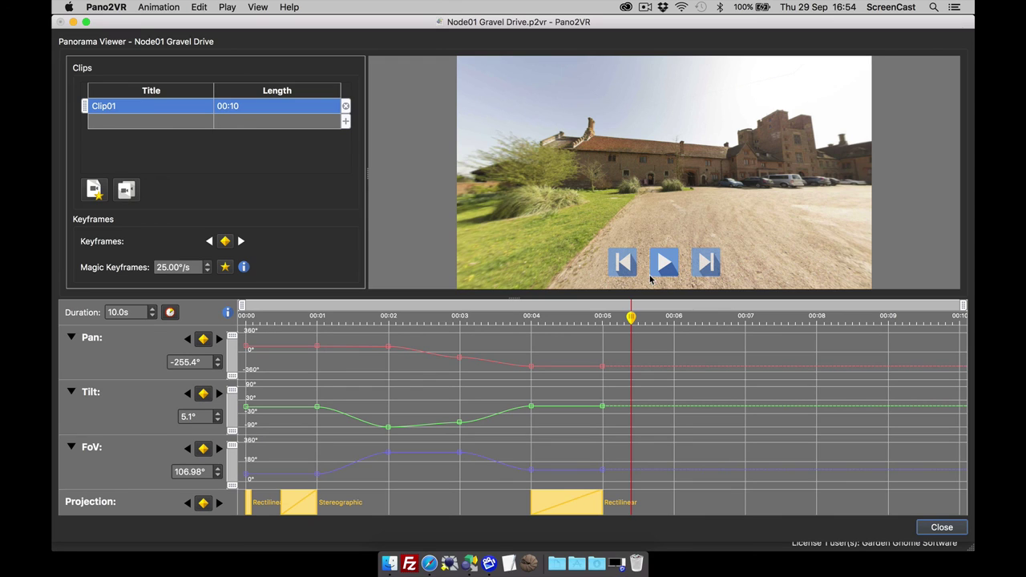
- Trim the timeline to the last keyframe (5 s) and close the animation editor
right_click(672, 306)
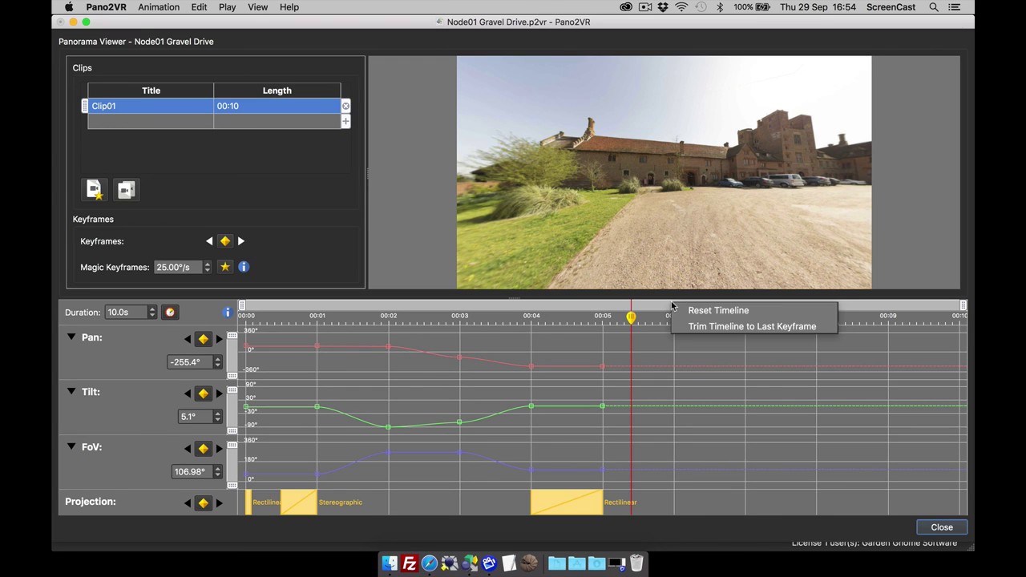
click(706, 327)
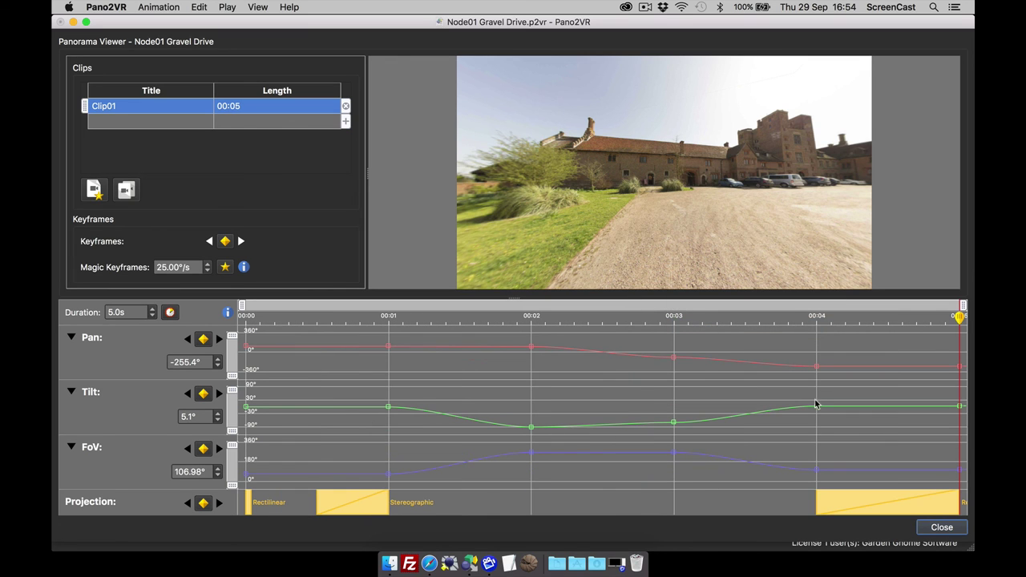
click(944, 530)
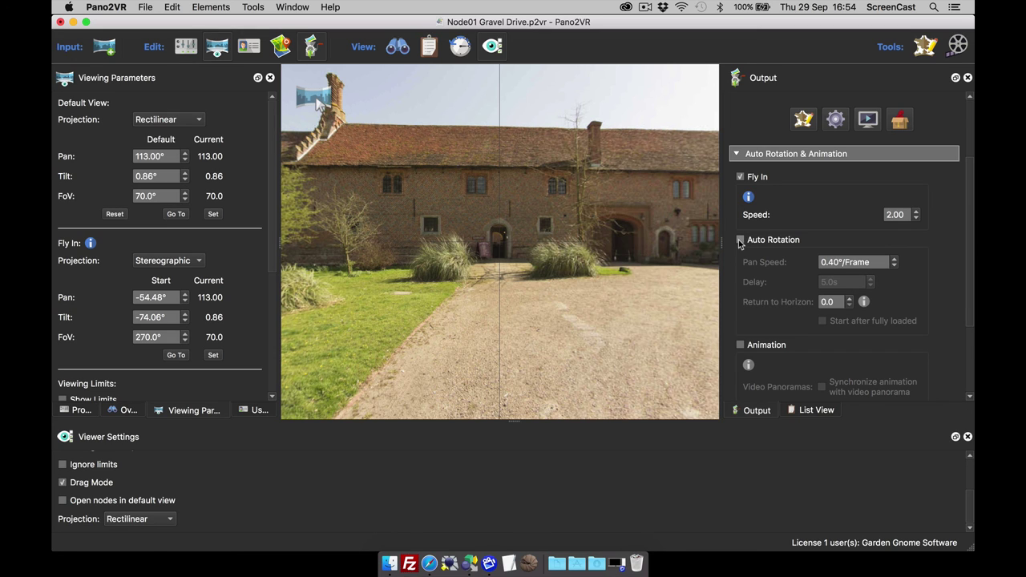
- Enable auto rotation and the keyframed animation for the output
click(740, 241)
scroll(921, 297, down, 3)
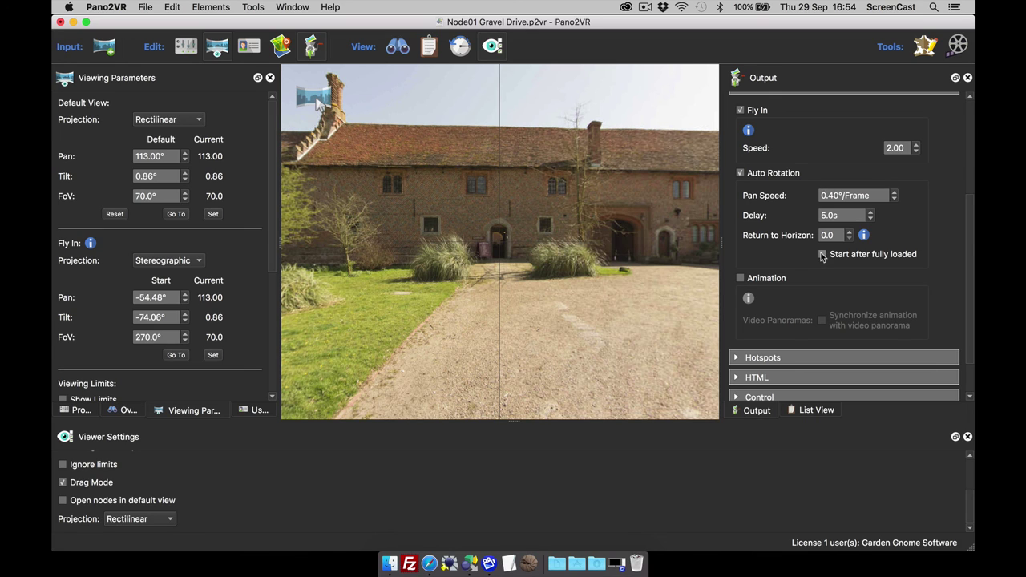
click(741, 278)
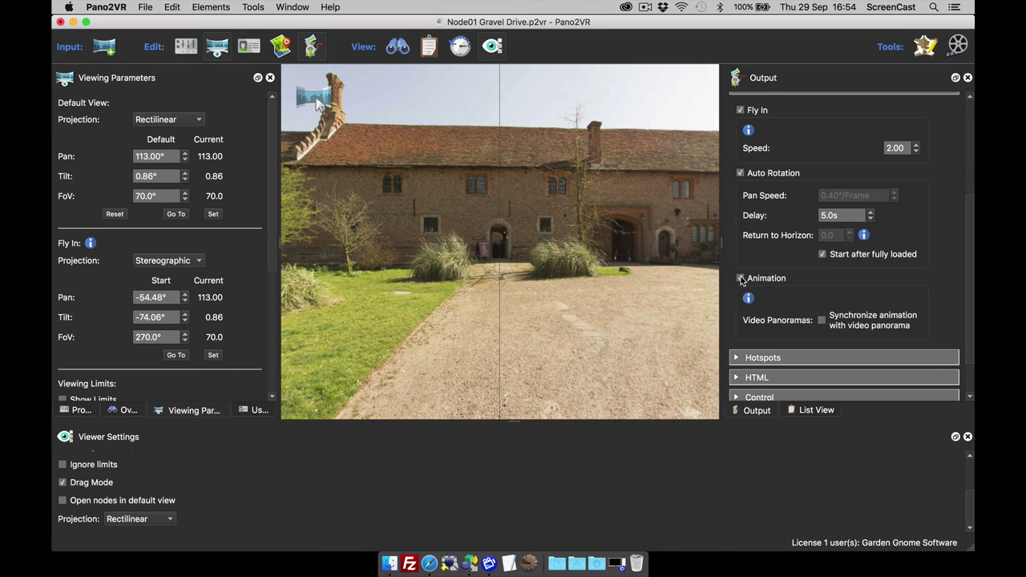
scroll(839, 272, up, 7)
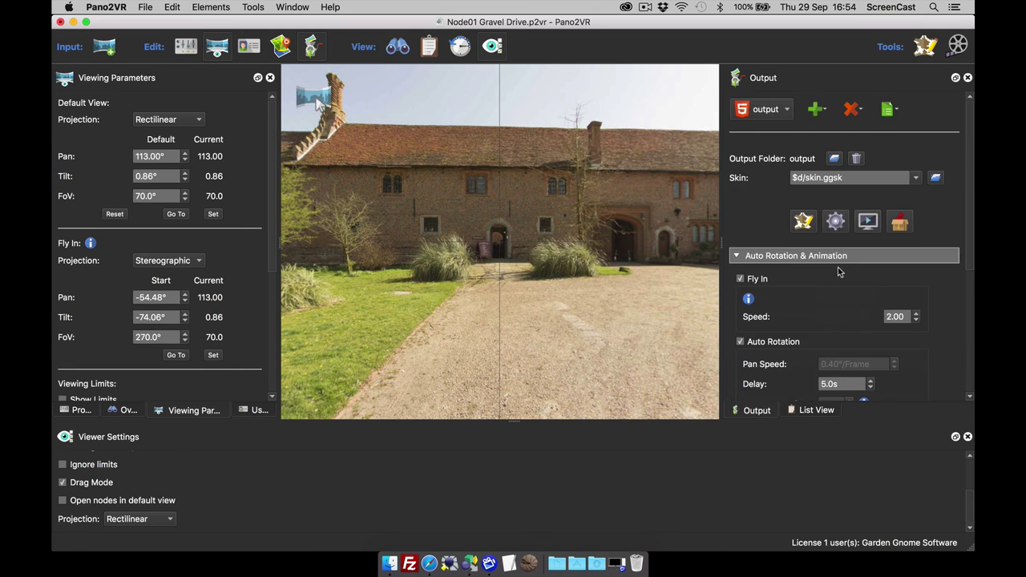
- Set the auto-rotation delay to 1 s and regenerate the HTML5 output, overwriting pano.xml
click(835, 221)
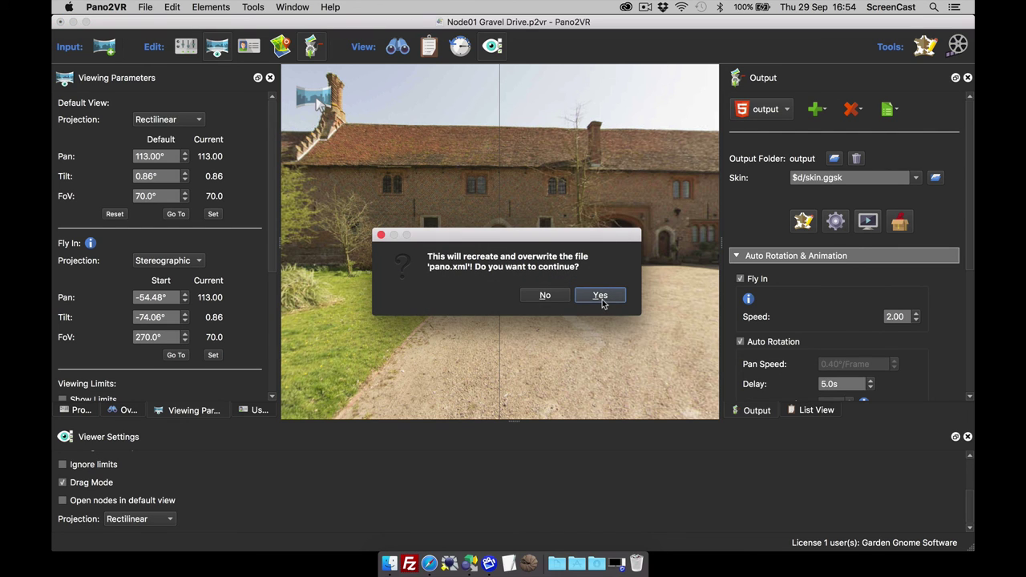
click(601, 295)
scroll(827, 316, down, 2)
drag(837, 343, 779, 339)
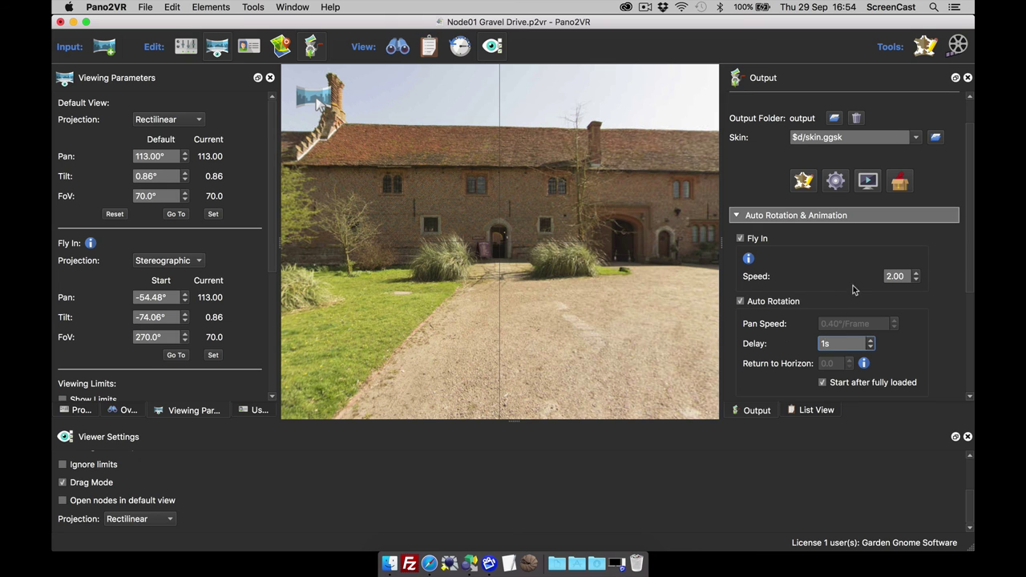
scroll(842, 292, up, 2)
click(835, 221)
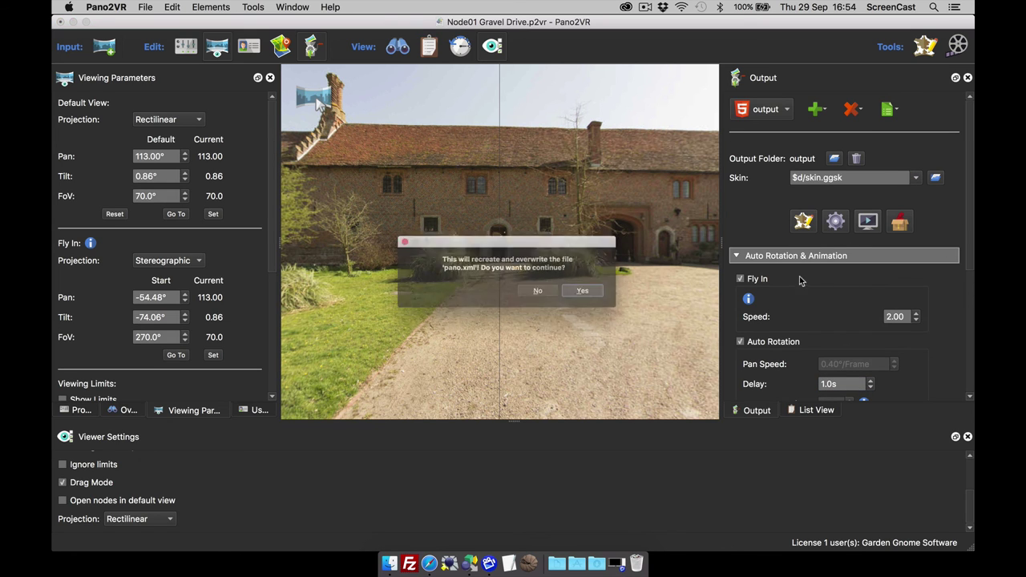
click(608, 298)
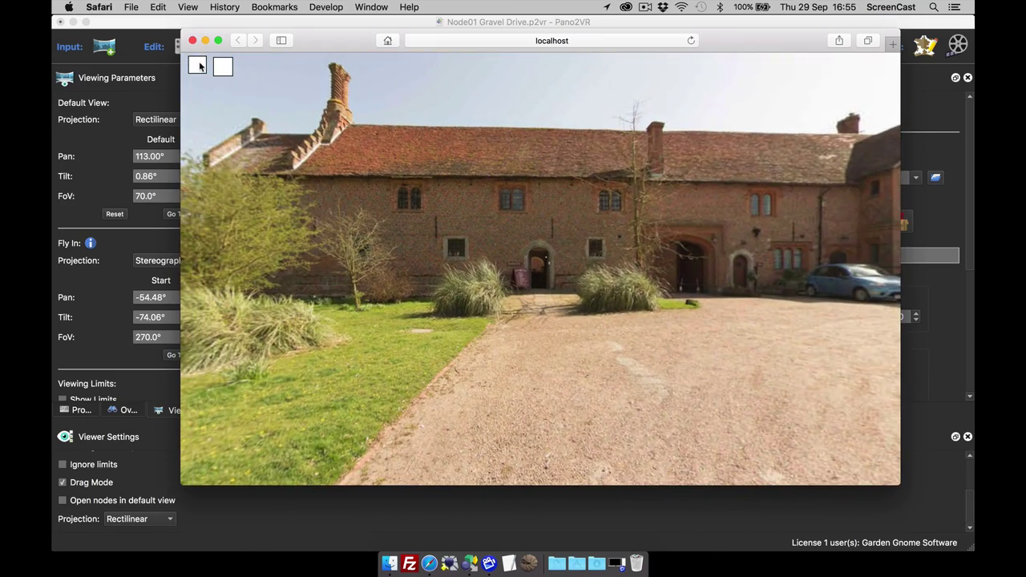
- Check the panorama's projection context menu in Safari, dismiss it, and pan toward the garden
right_click(463, 149)
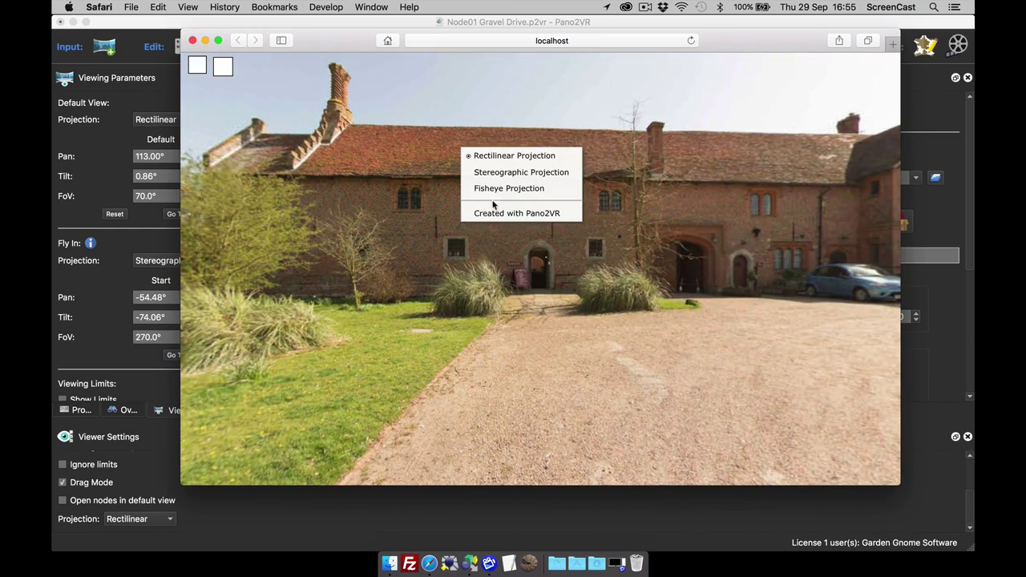
click(367, 173)
drag(510, 233, 614, 194)
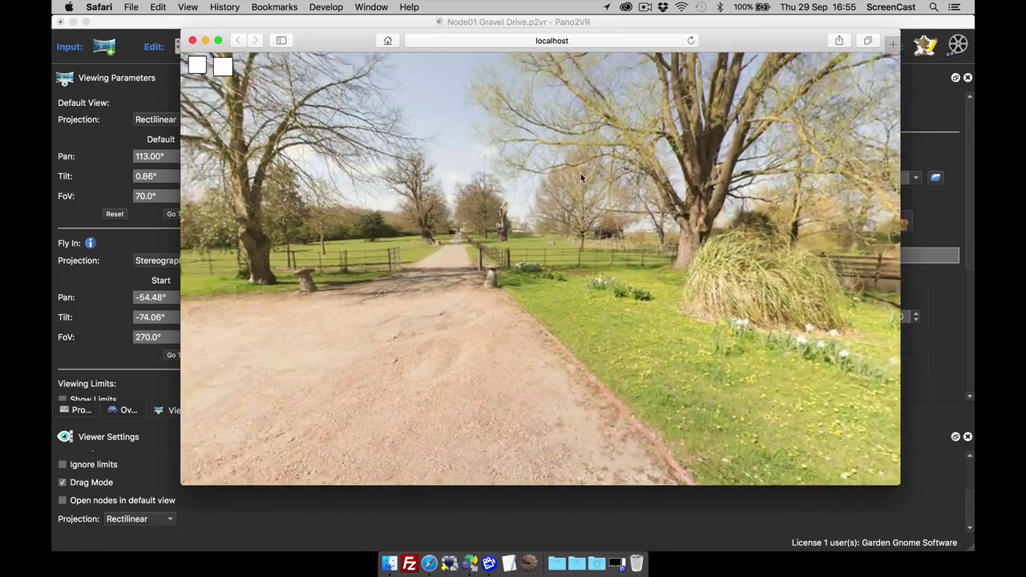